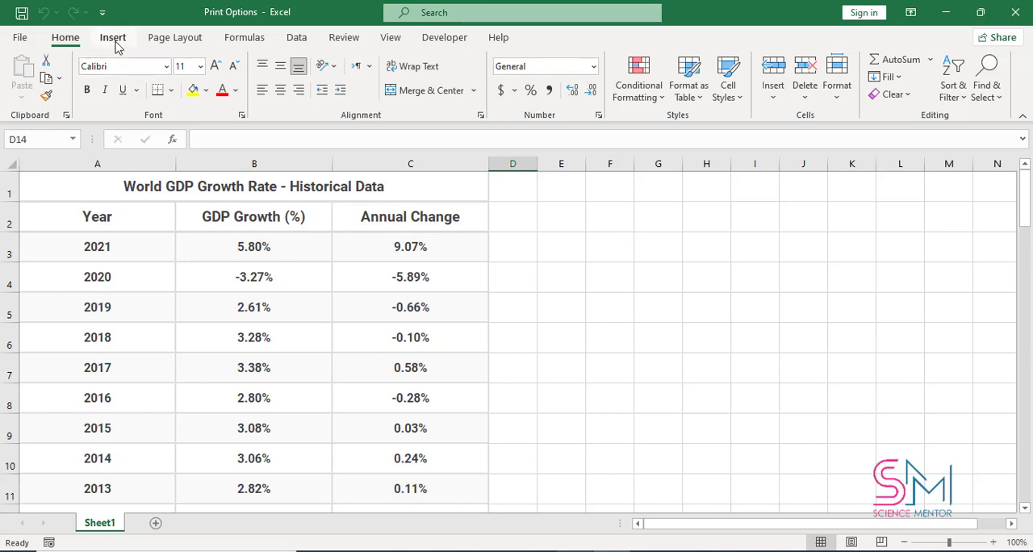
- Insert a header and footer and activate the centre header section above the World GDP Growth Rate table on the first page
left_click(114, 38)
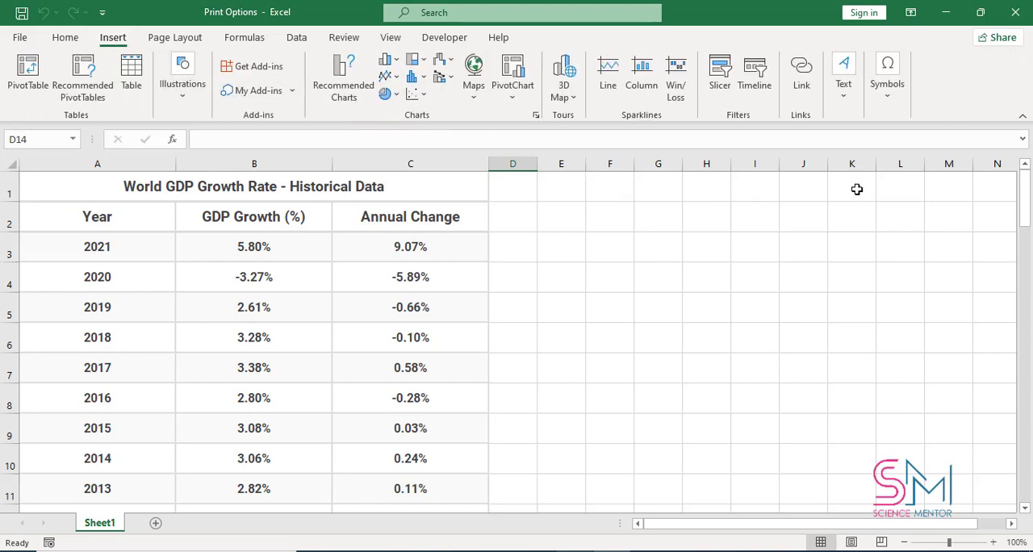
left_click(843, 95)
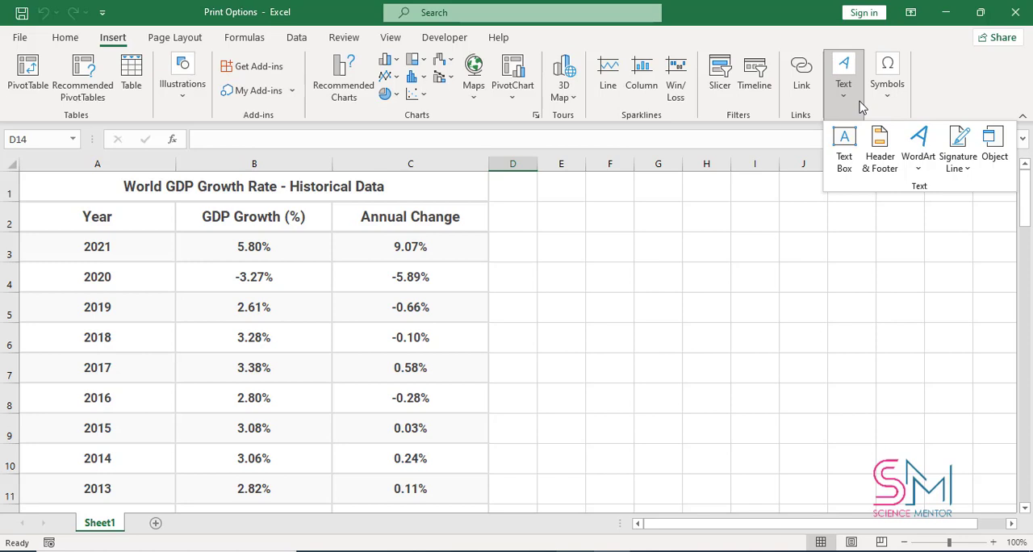
left_click(889, 168)
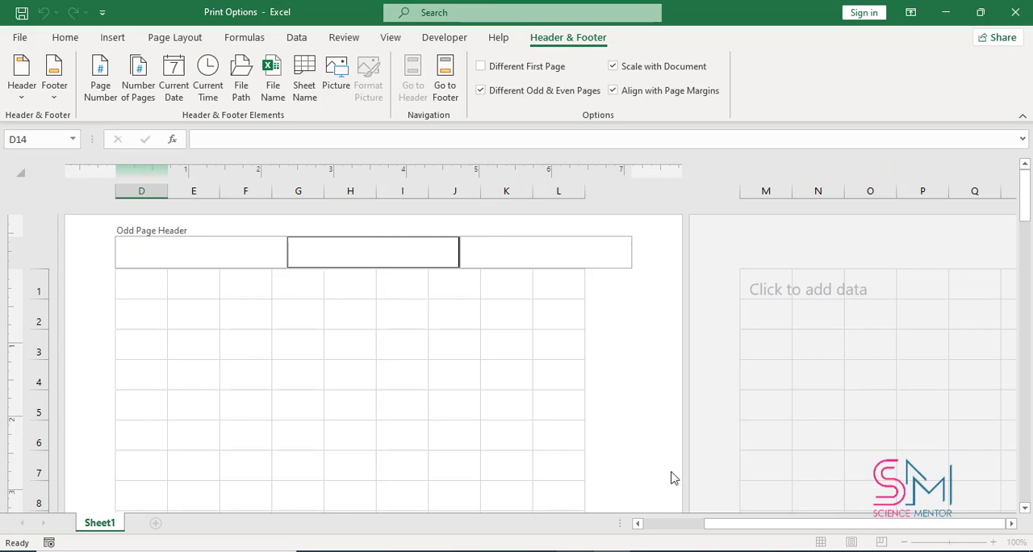
left_click_drag(763, 528, 700, 529)
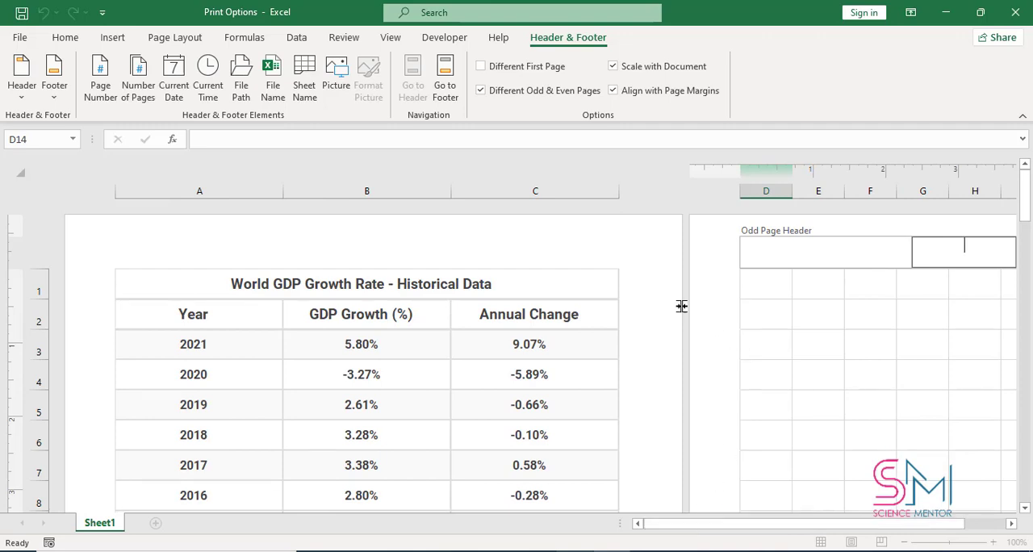
left_click(564, 284)
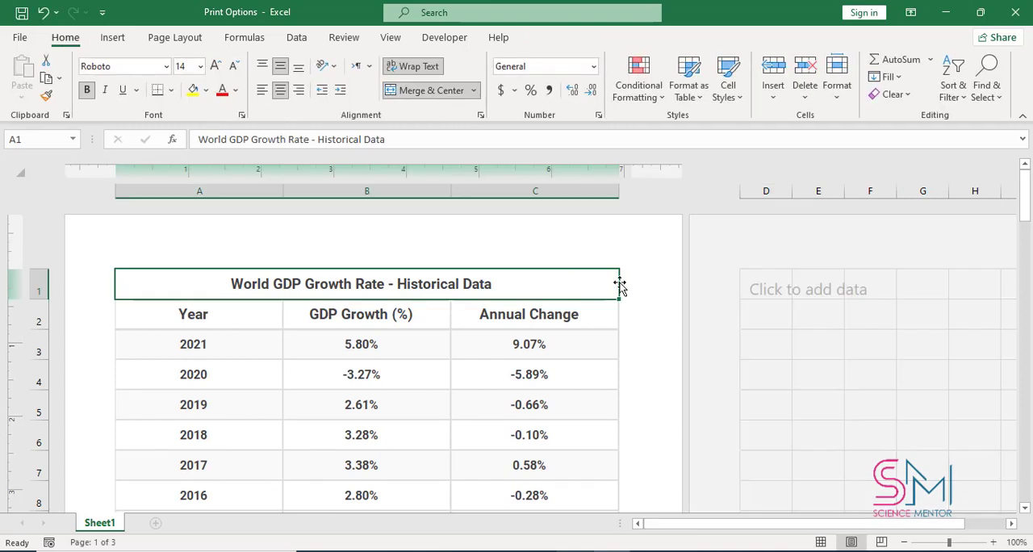
left_click(336, 250)
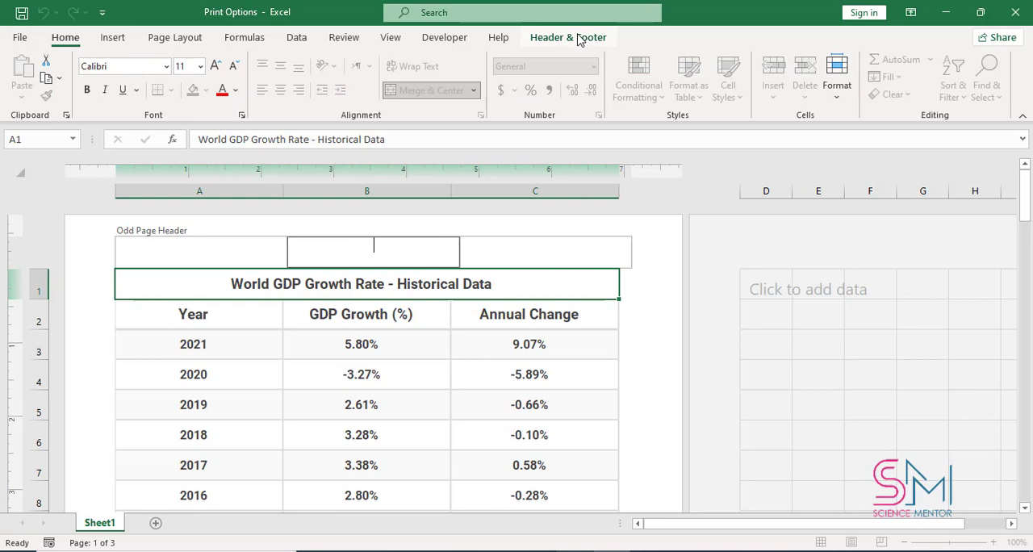
left_click(569, 37)
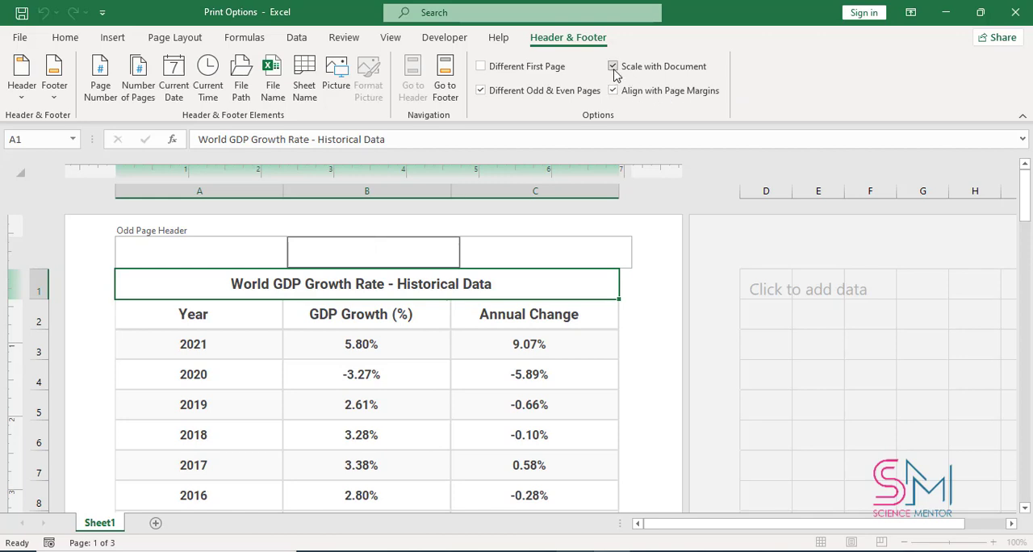
- Enter "Science Mentor" in the left section of the odd page header and review the pages in Page Break Preview and Page Layout view
left_click(238, 257)
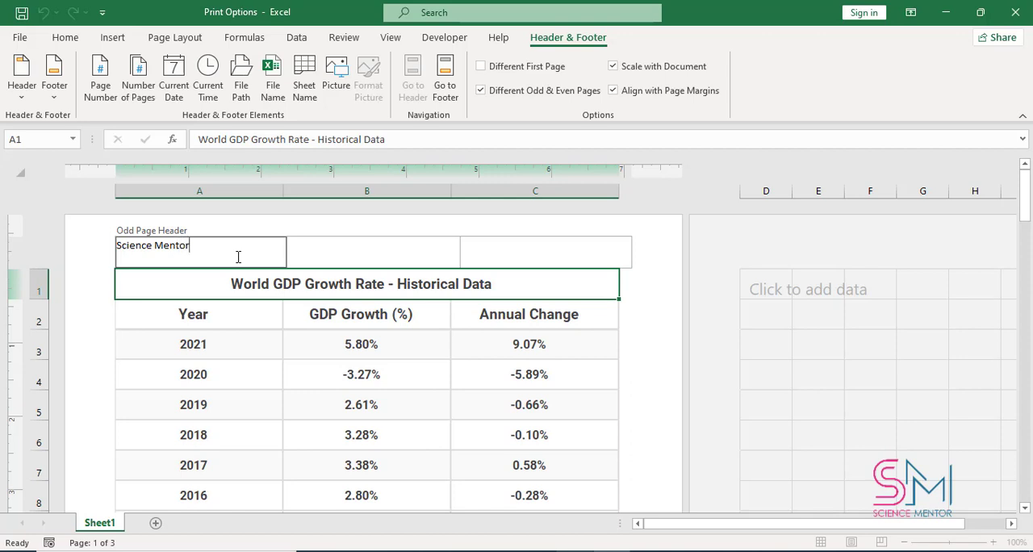
left_click(298, 260)
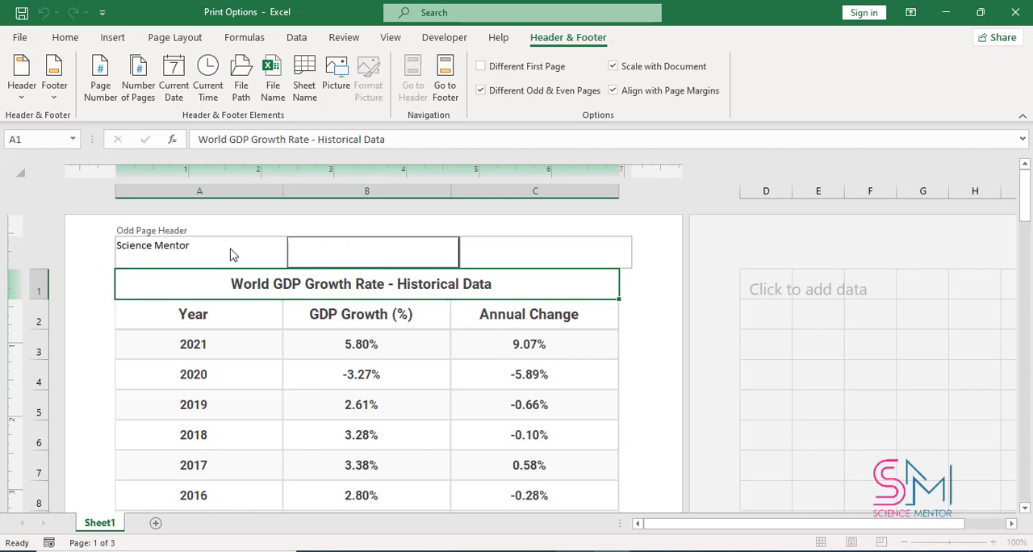
left_click(495, 257)
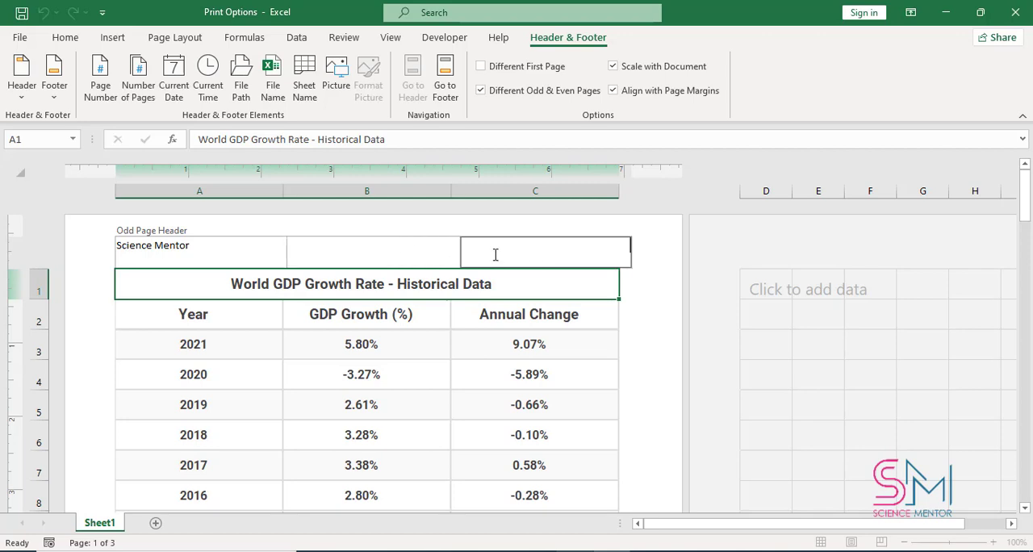
left_click(652, 272)
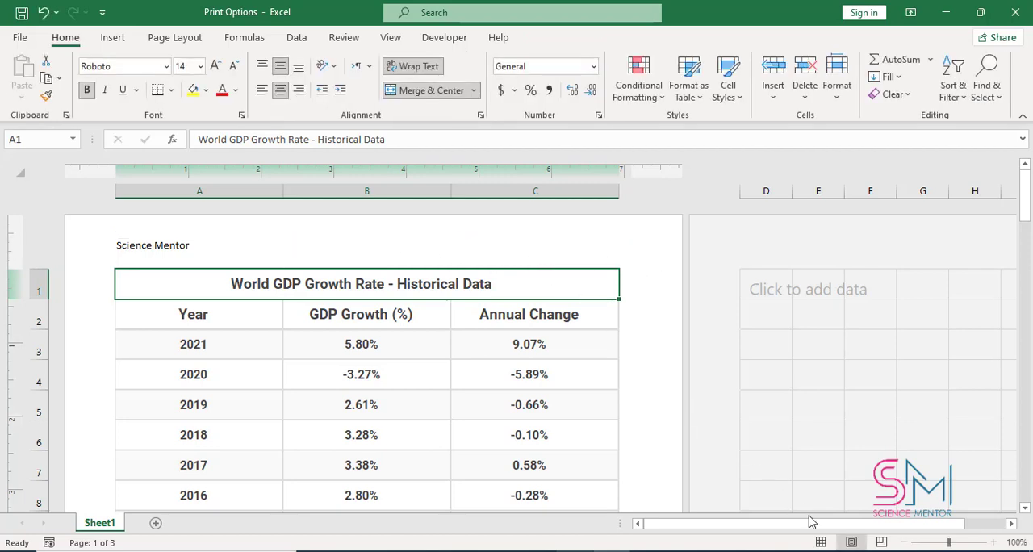
left_click(883, 543)
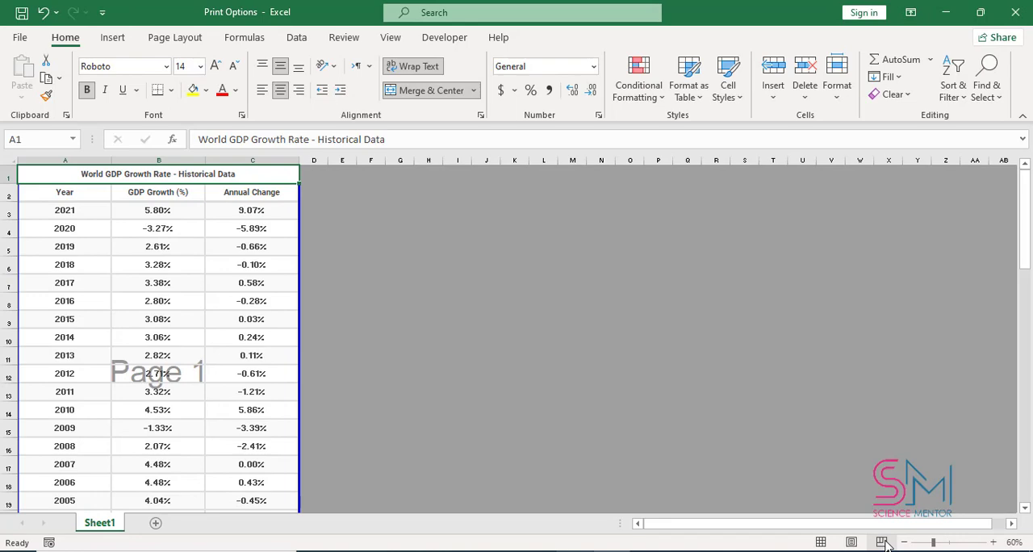
left_click(852, 542)
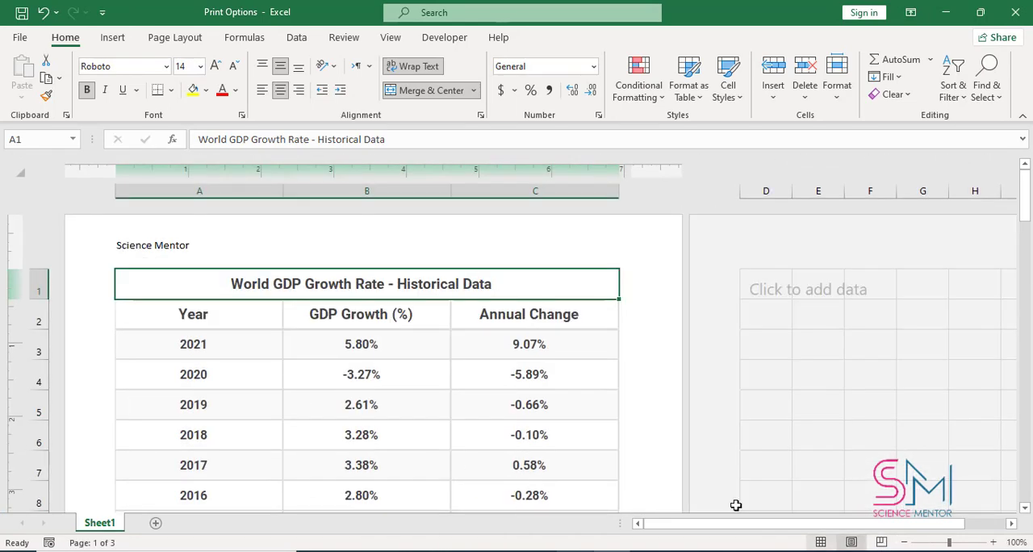
scroll(218, 295, "down", 6)
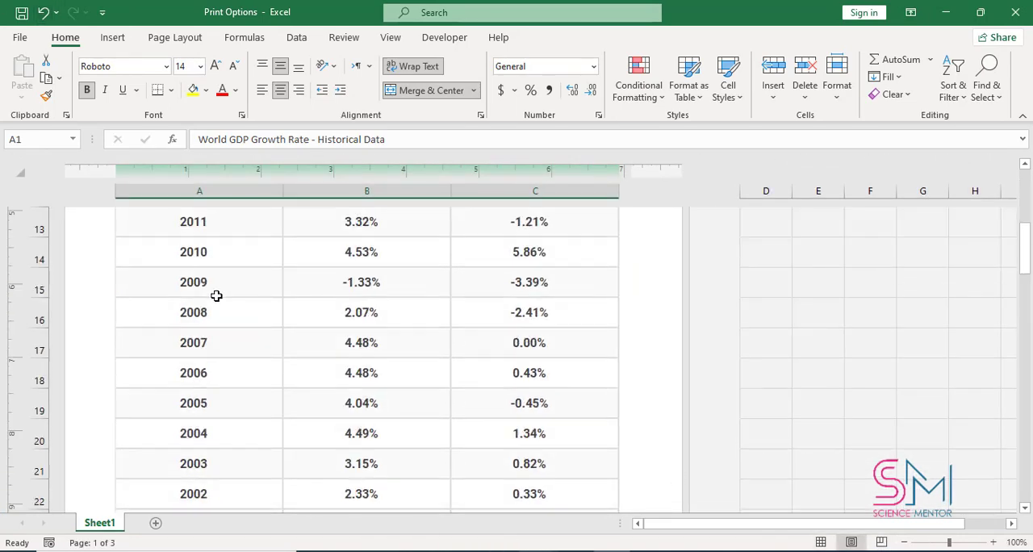
scroll(223, 307, "down", 10)
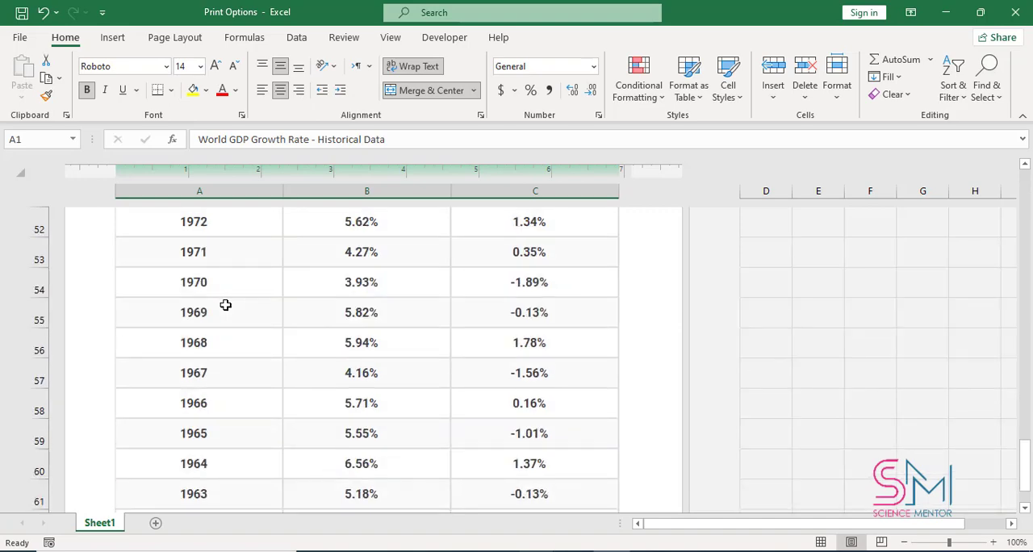
scroll(201, 323, "up", 16)
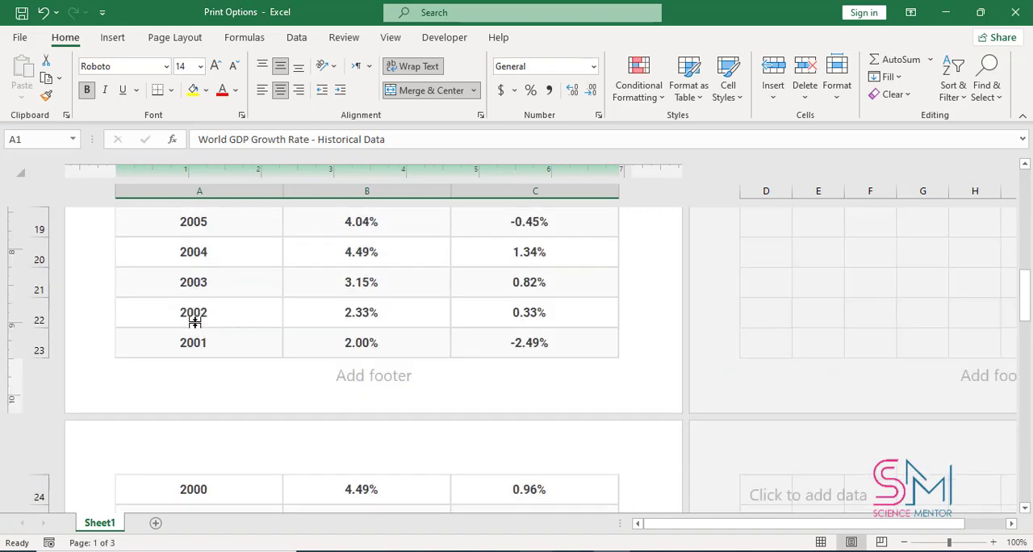
- Increase the font size of the "Science Mentor" header text to 16
left_click(216, 266)
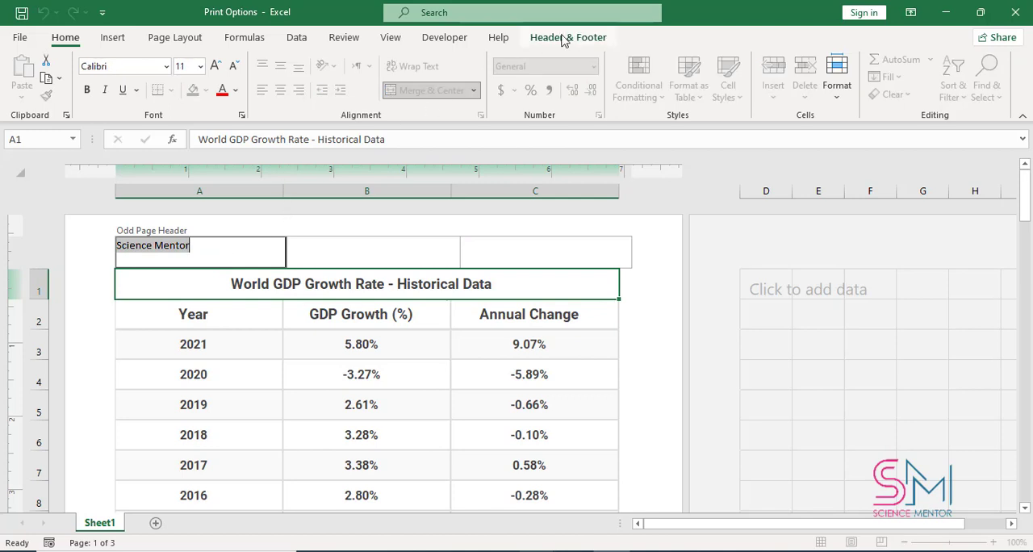
left_click(217, 66)
left_click(216, 67)
left_click(216, 66)
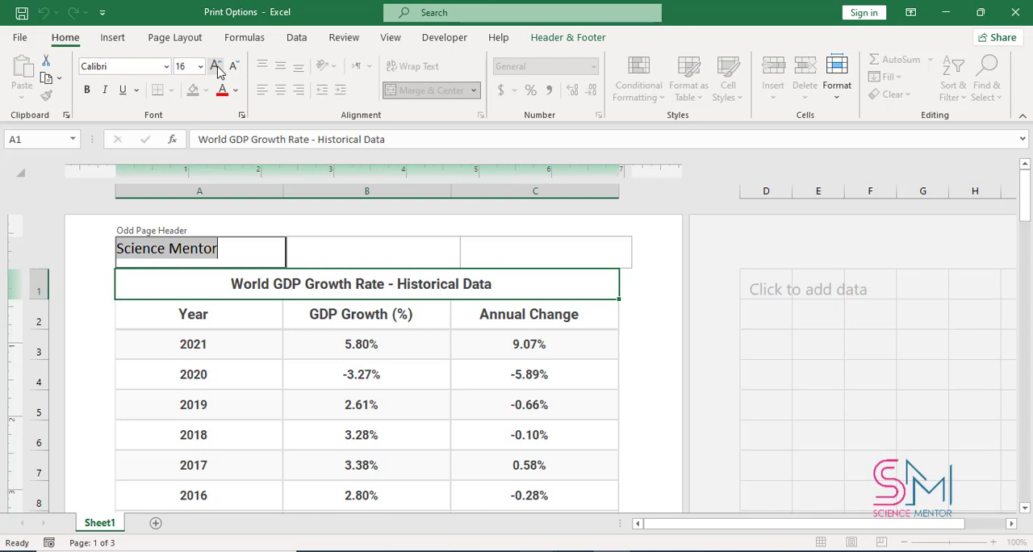
left_click(324, 263)
left_click(494, 265)
left_click(651, 287)
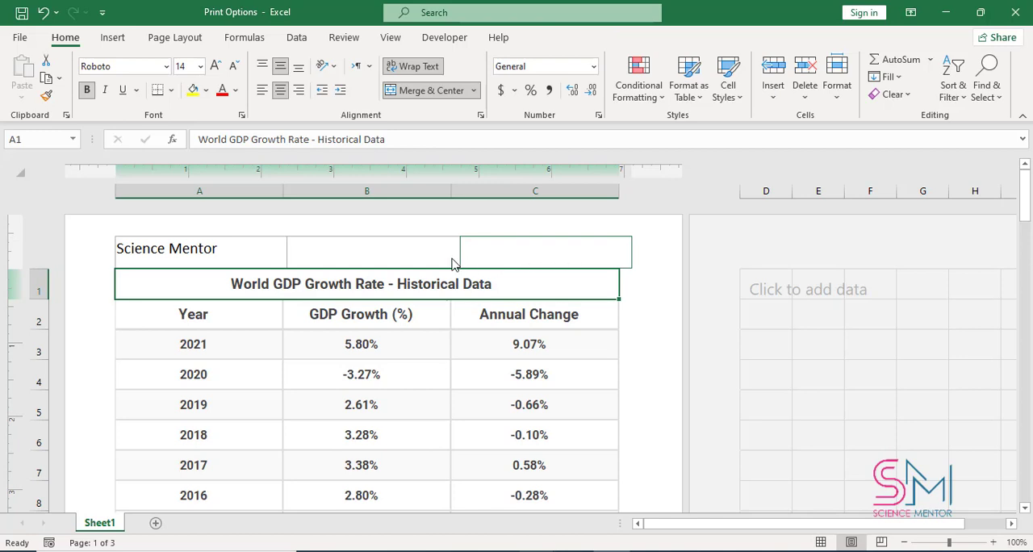
- Enable the Different First Page option for the header and check the headers on the pages
left_click(226, 242)
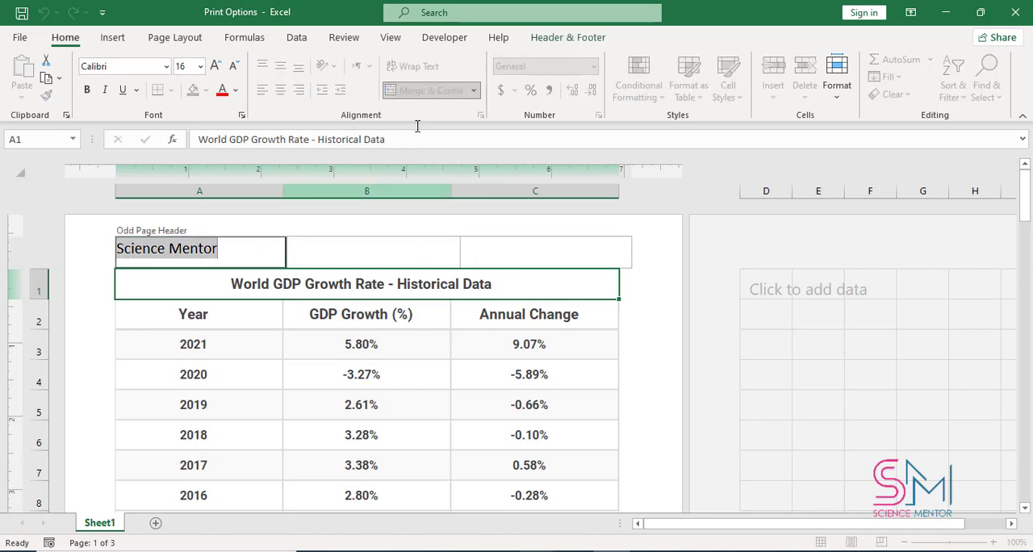
left_click(563, 38)
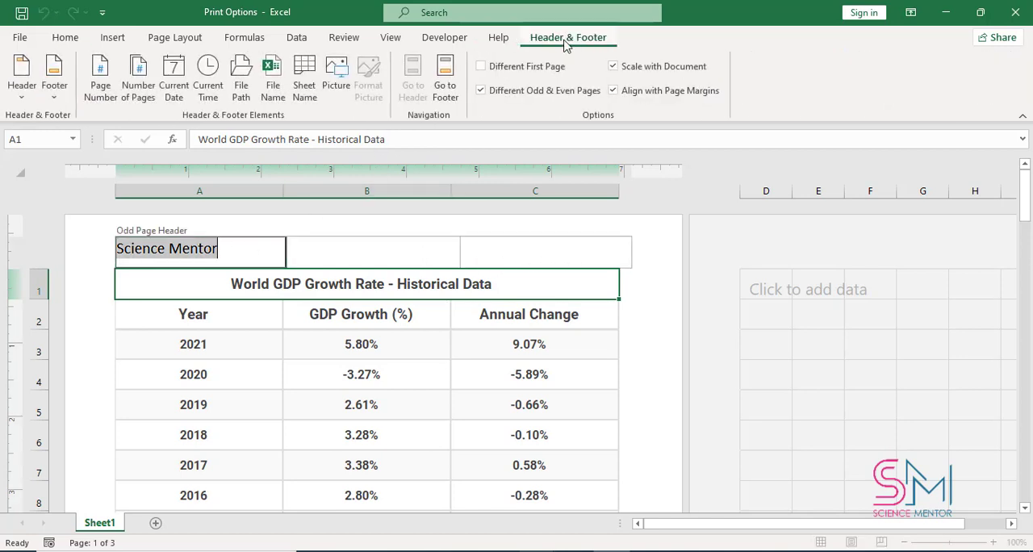
left_click(481, 69)
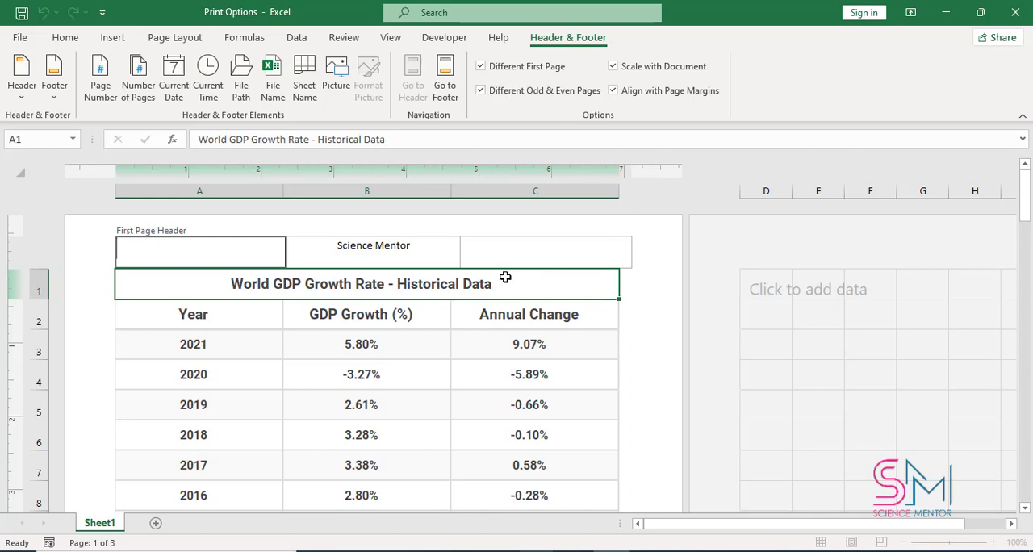
mouse_move(1024, 198)
left_mouse_down()
mouse_move(1029, 436)
mouse_move(1028, 198)
left_mouse_up()
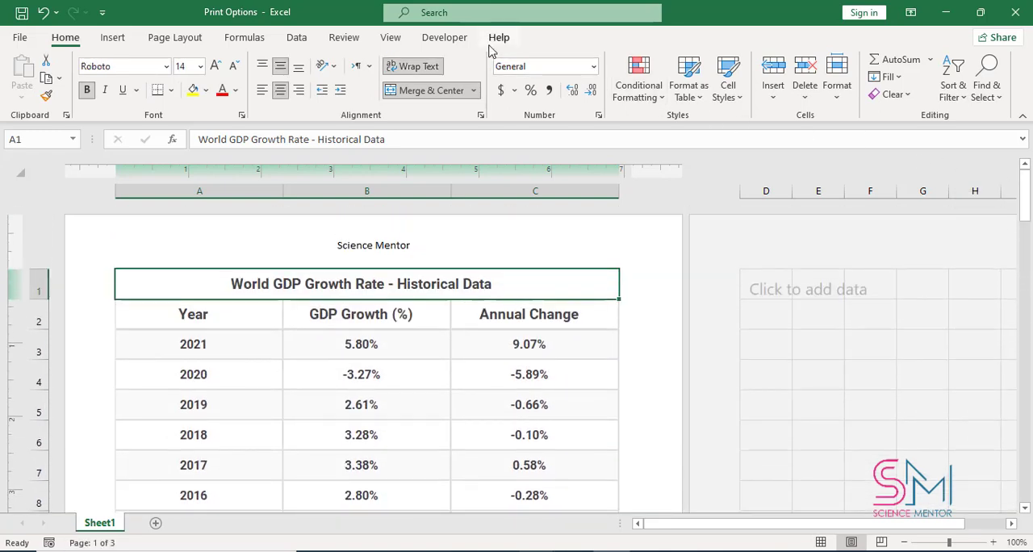
- Disable the Different Odd & Even Pages option for the header and check the pages
left_click(413, 247)
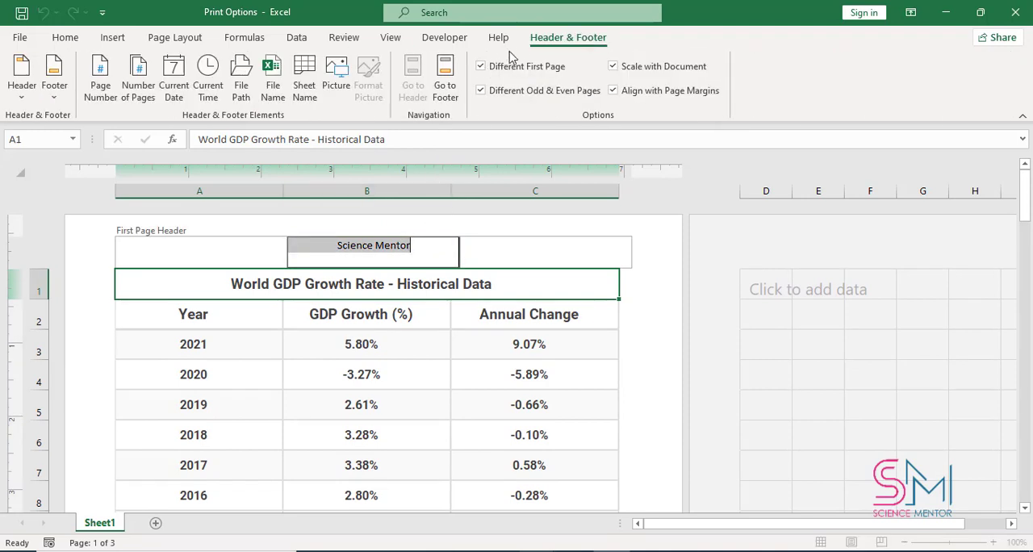
left_click(481, 91)
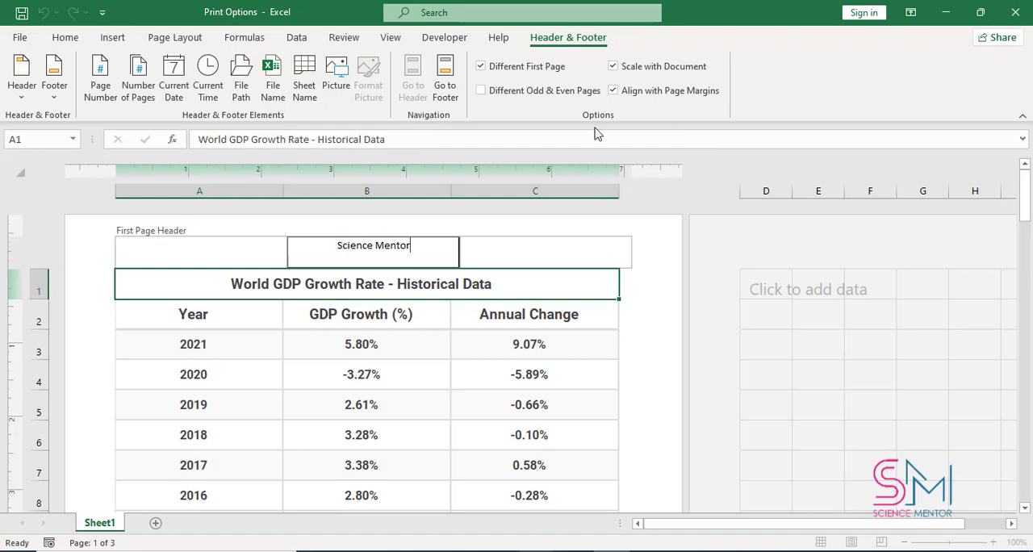
left_click_drag(1022, 212, 977, 161)
- Switch the Align with Page Margins option off and back on for the first page header
left_click(449, 251)
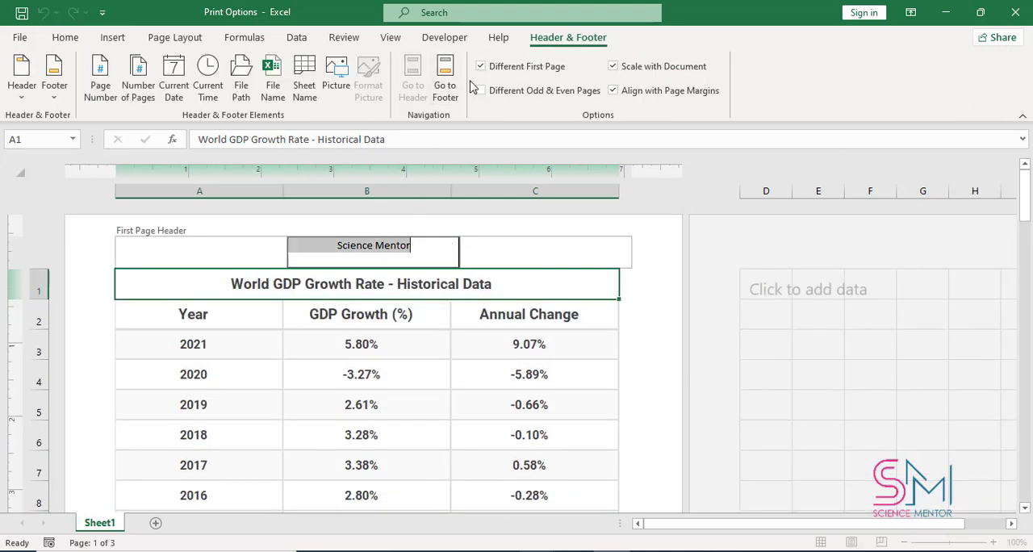
left_click(614, 91)
left_click(614, 91)
- Insert a page number in the centre section of the first page footer and check the footers of the other pages
left_click(447, 95)
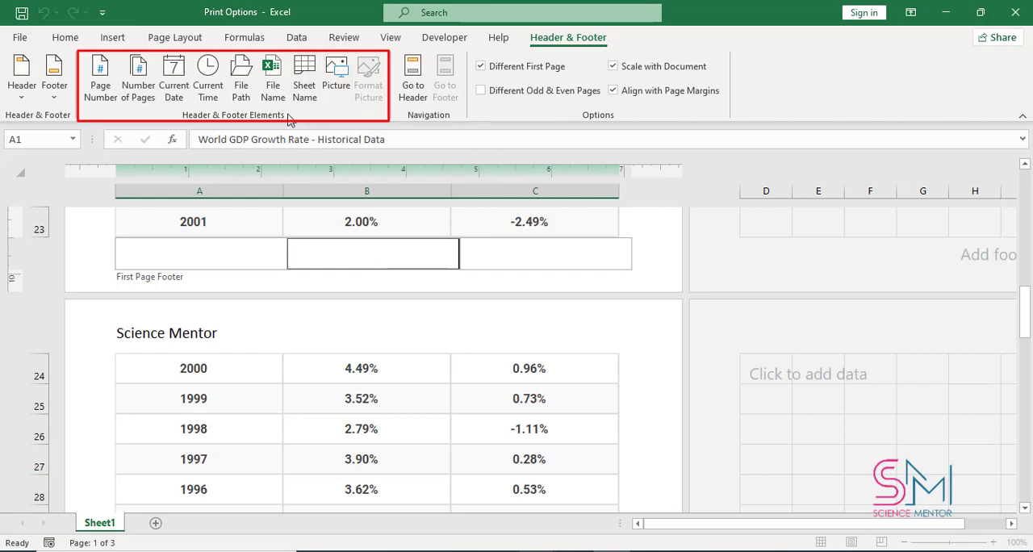
left_click(107, 104)
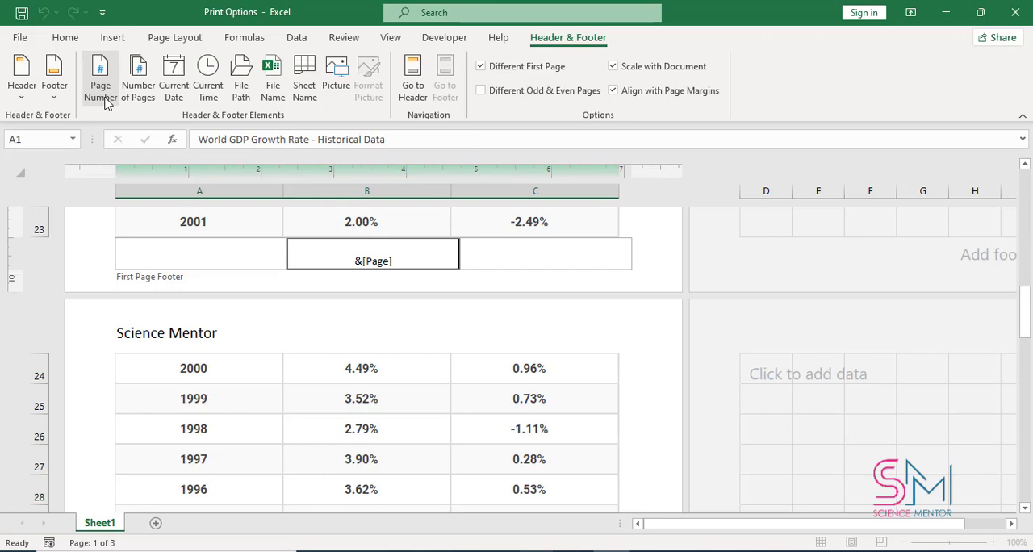
left_click(720, 257)
left_click_drag(1025, 301, 1030, 489)
left_click_drag(1027, 540, 1031, 536)
scroll(604, 393, "down", 3)
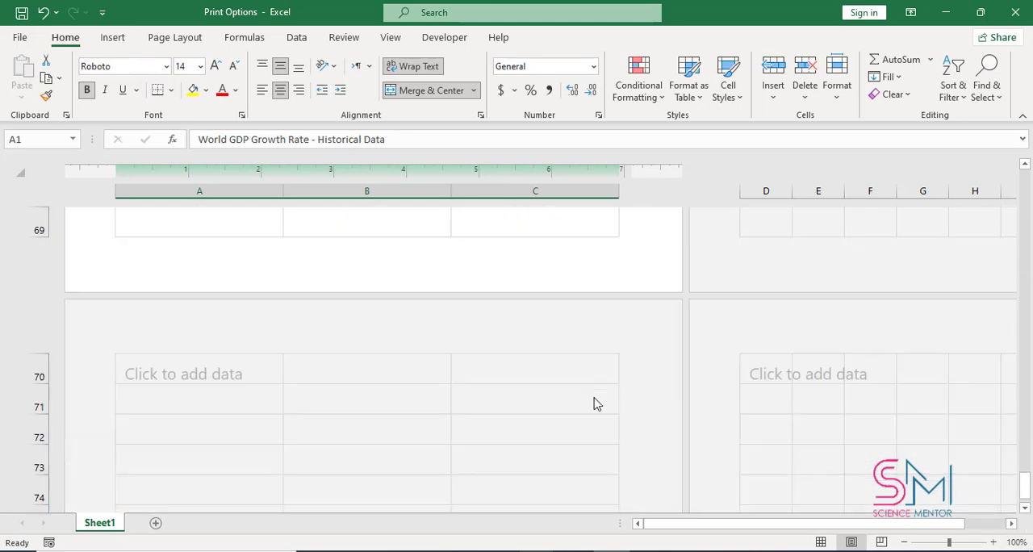
scroll(590, 385, "up", 9)
scroll(571, 355, "up", 15)
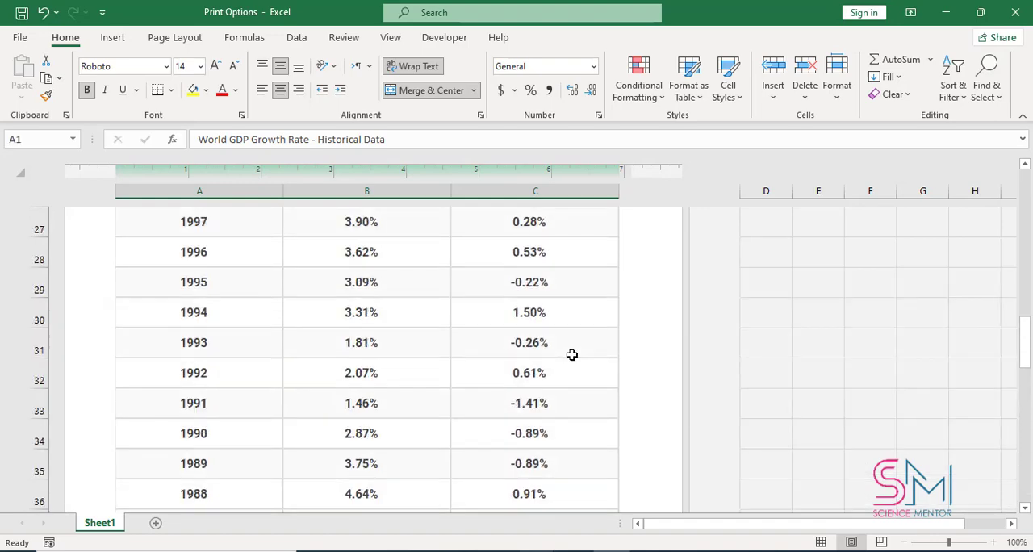
scroll(571, 356, "down", 7)
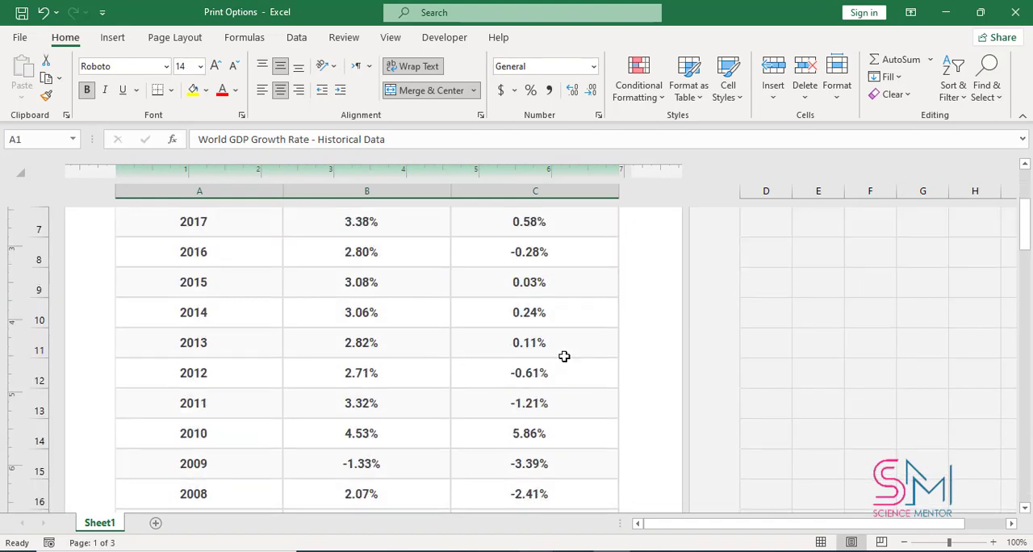
- Disable the Different First Page option and insert a page number in the centre section of the common footer
left_click(420, 394)
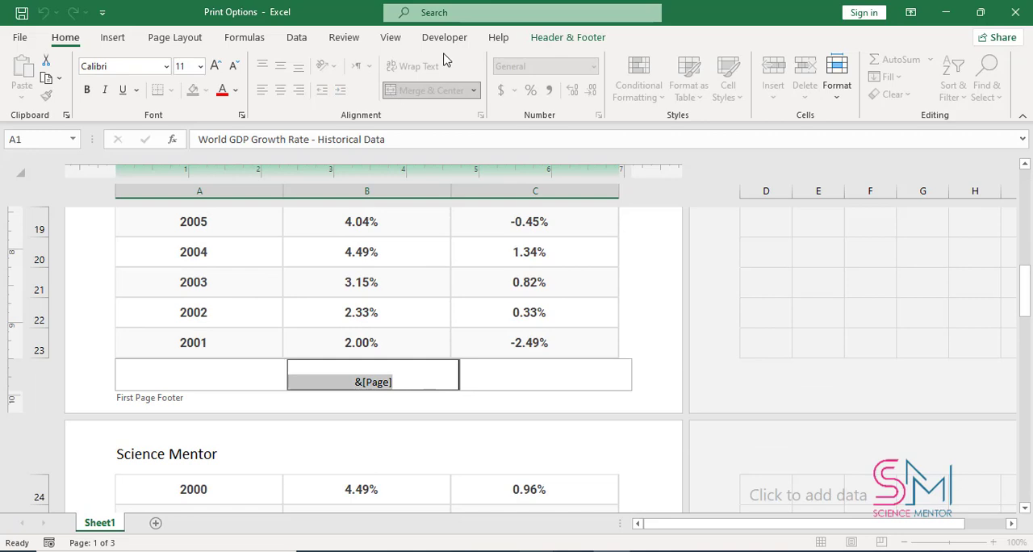
left_click(550, 36)
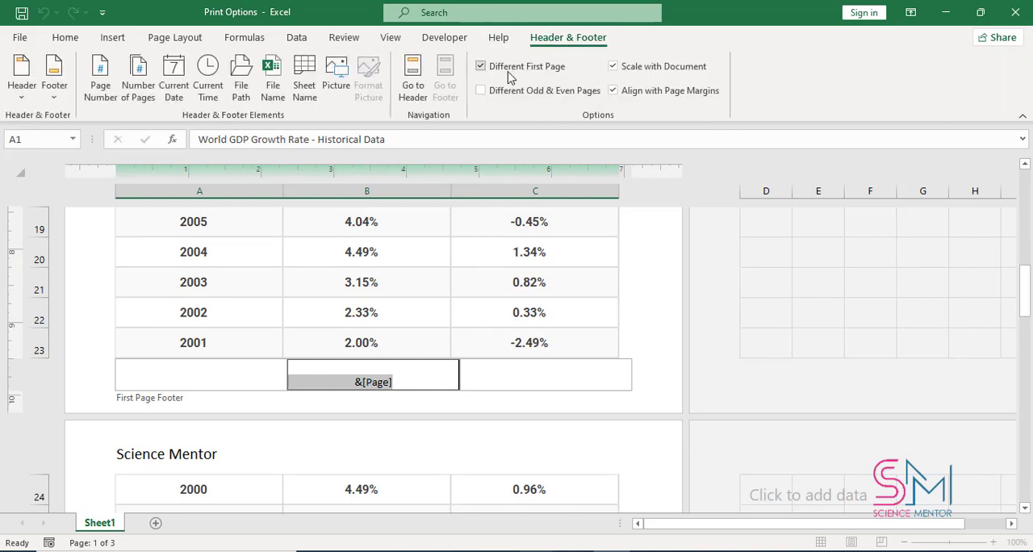
left_click(483, 68)
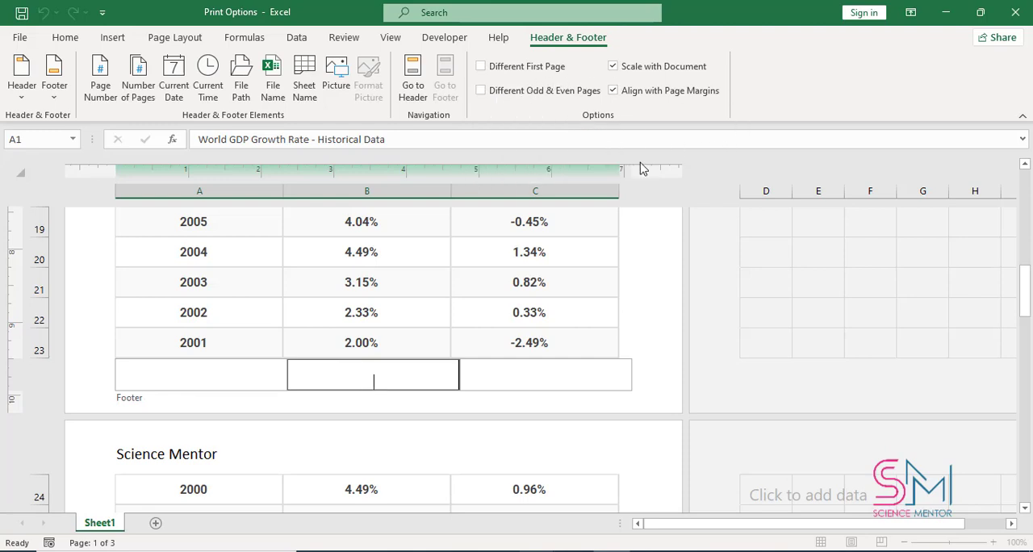
left_click(91, 85)
left_click(840, 365)
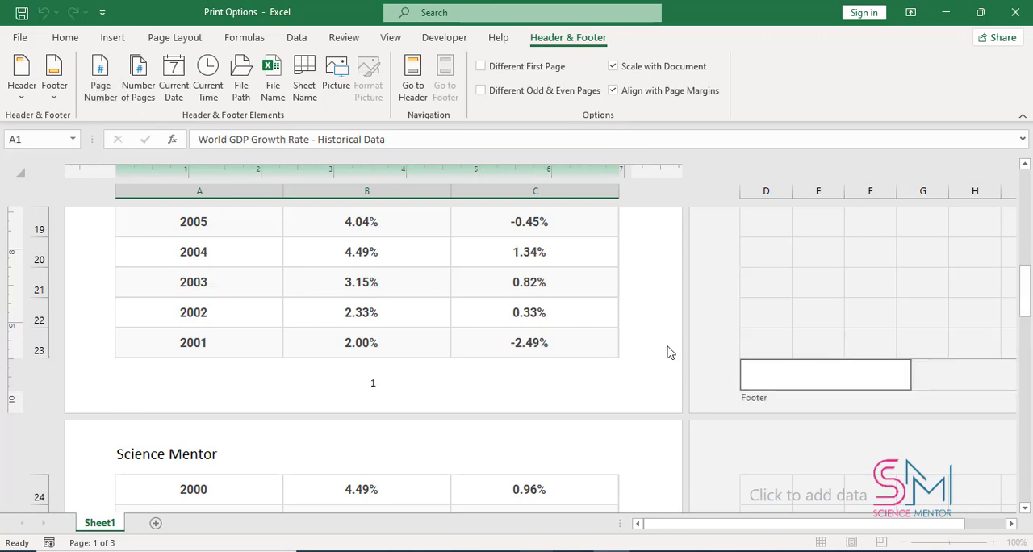
- Leave the footer and check the page numbers in the footers of all the worksheet's pages
left_click(528, 384)
left_click_drag(1022, 296, 1028, 345)
left_click_drag(1028, 414, 1025, 460)
scroll(662, 452, "down", 4)
left_click(384, 357)
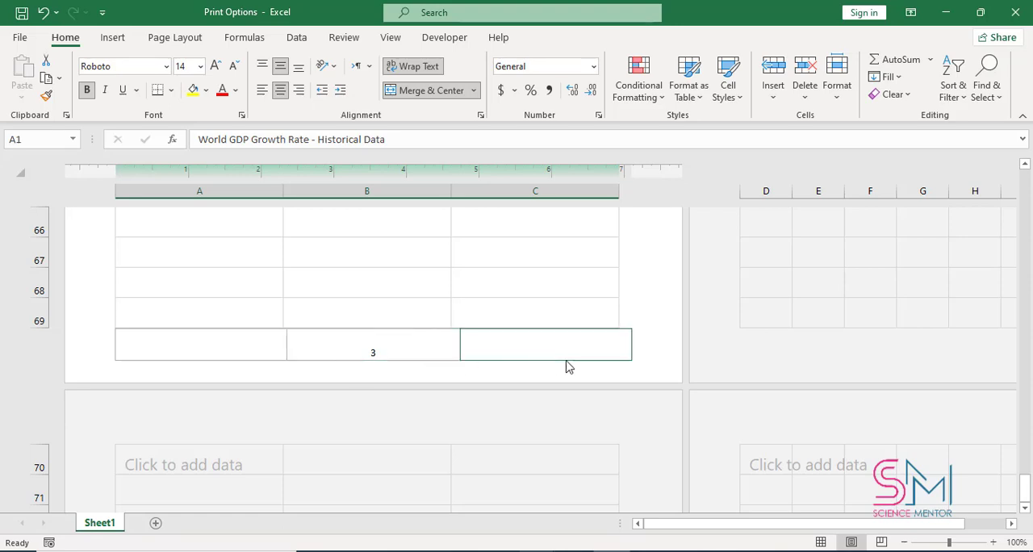
scroll(565, 365, "up", 20)
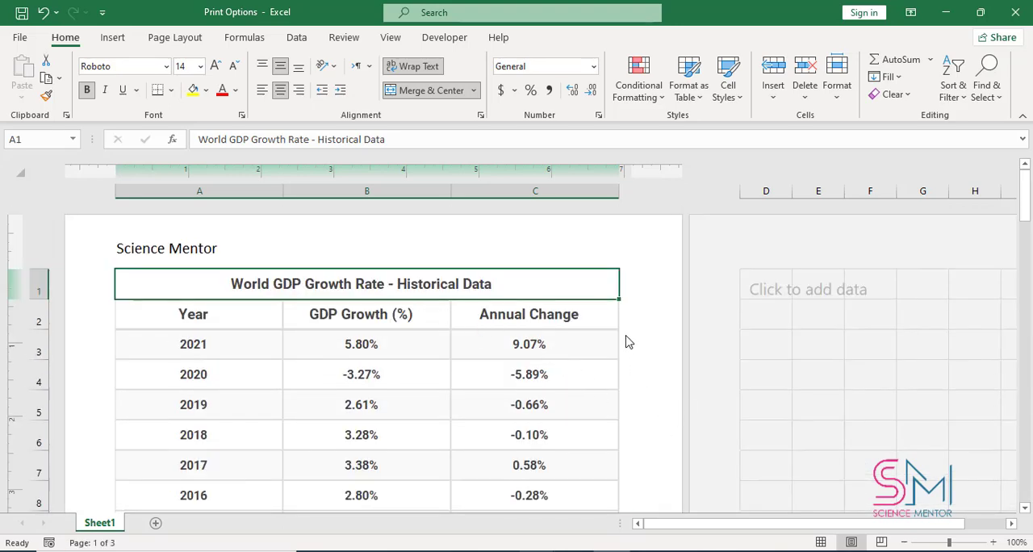
- Insert the number of pages in the right section of the first page's header and leave the header
left_click(348, 255)
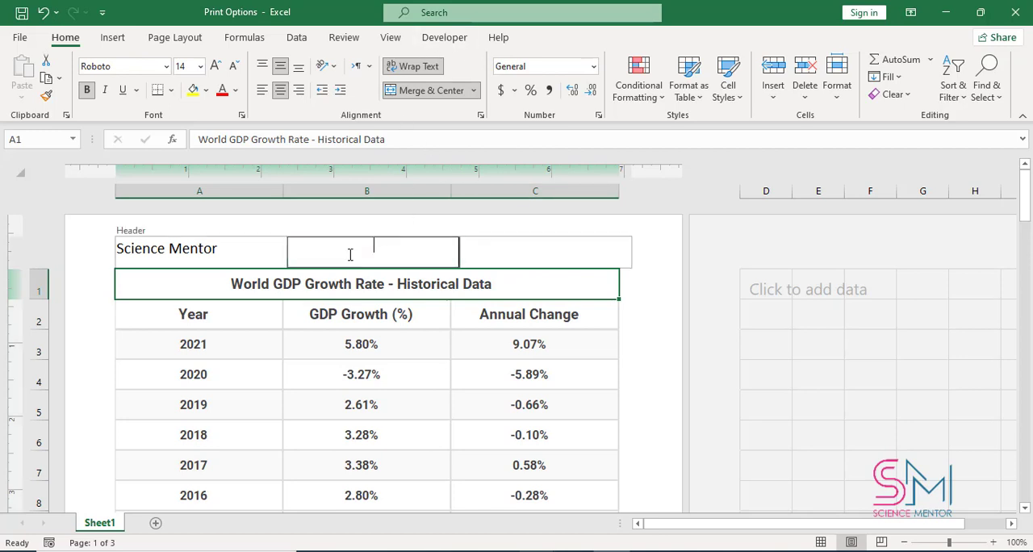
left_click(547, 37)
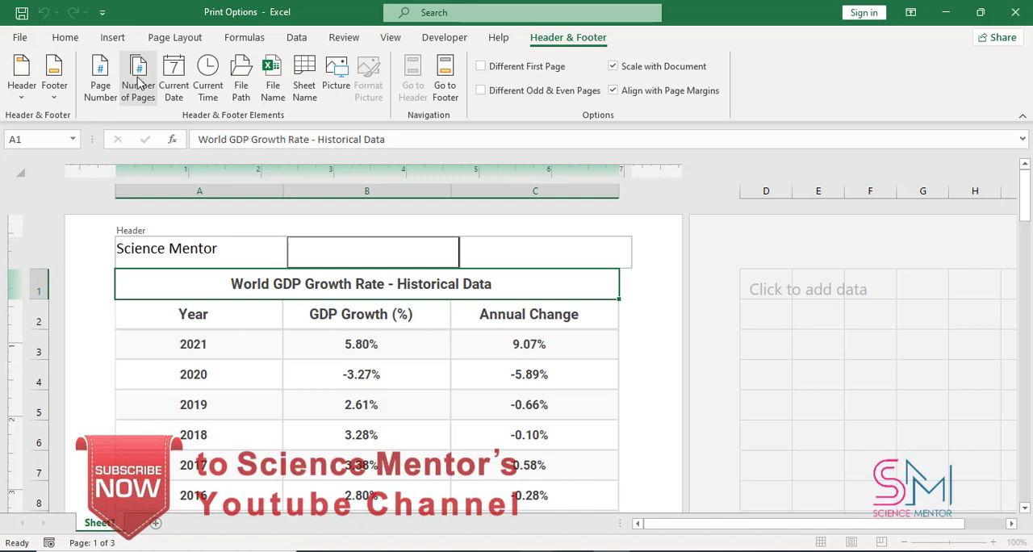
left_click(506, 251)
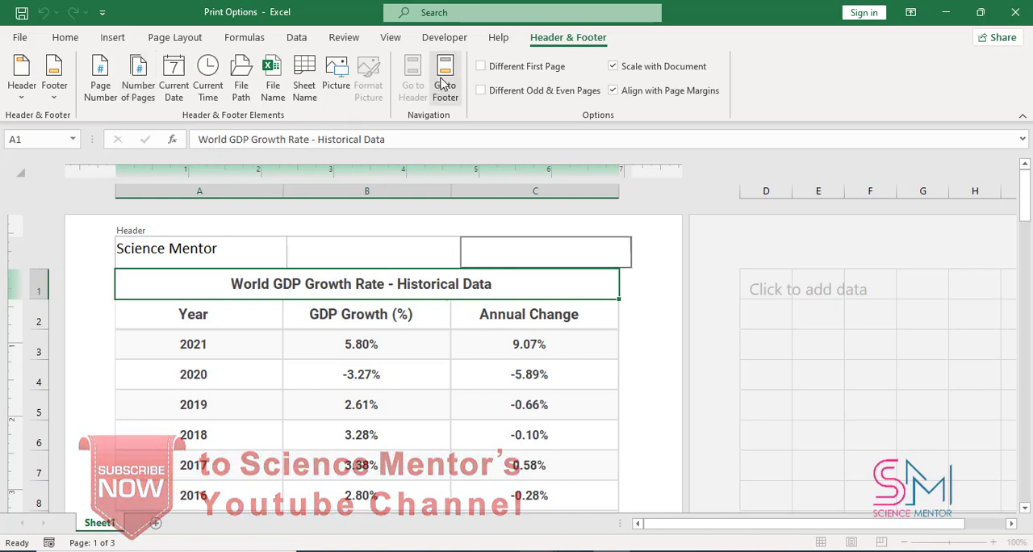
left_click(146, 103)
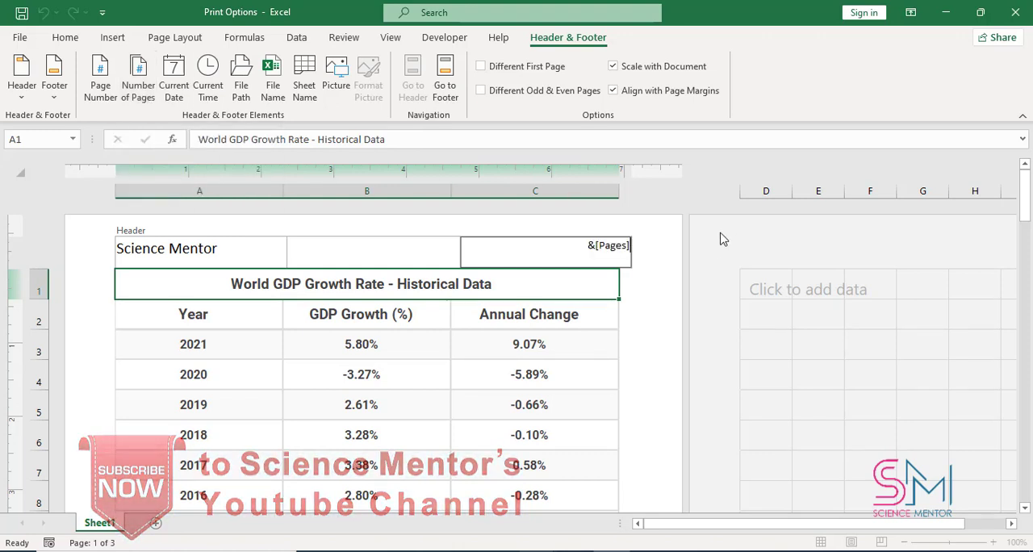
left_click(712, 248)
- Replace the page count in the right header section with the current date, and that with the current time
left_click(630, 247)
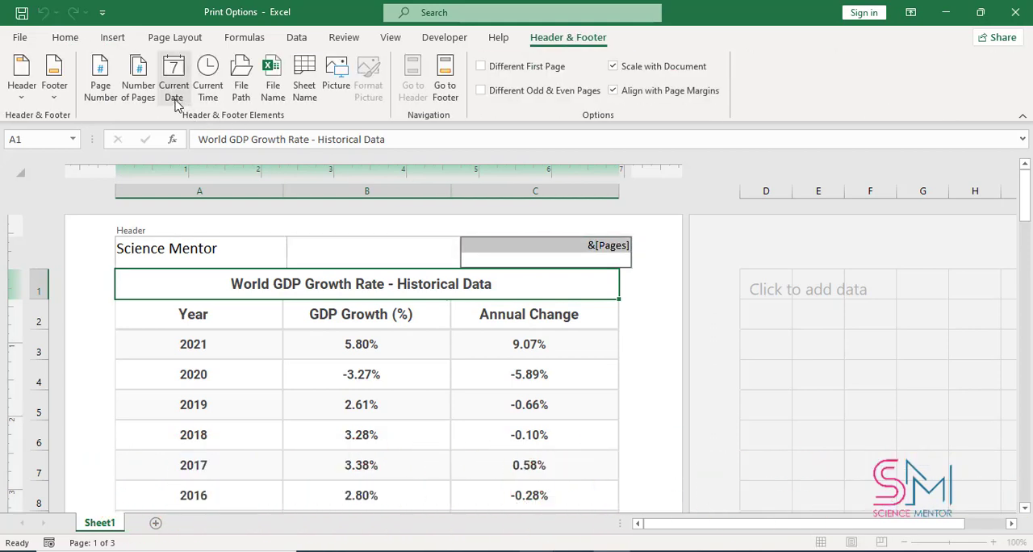
left_click(175, 96)
left_click(665, 273)
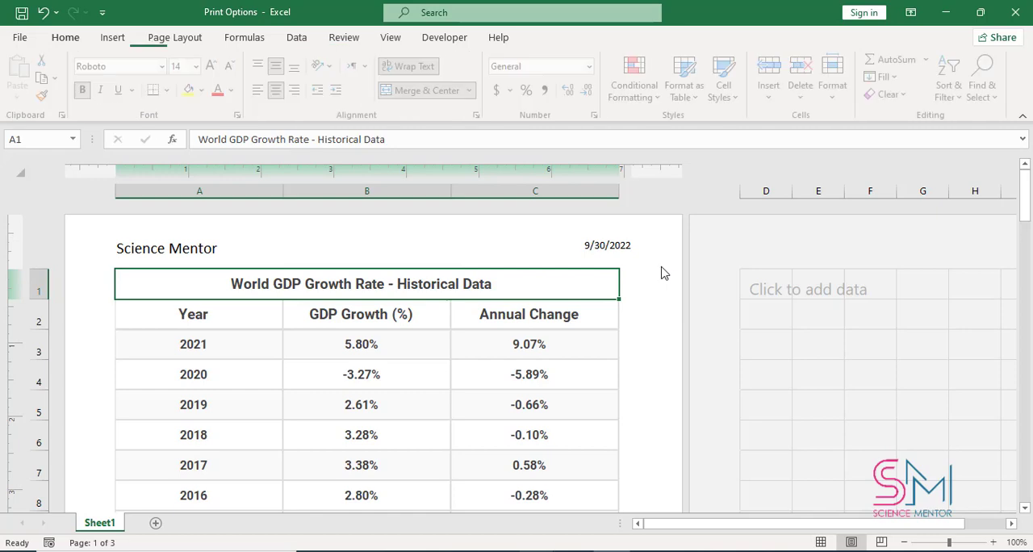
left_click(597, 255)
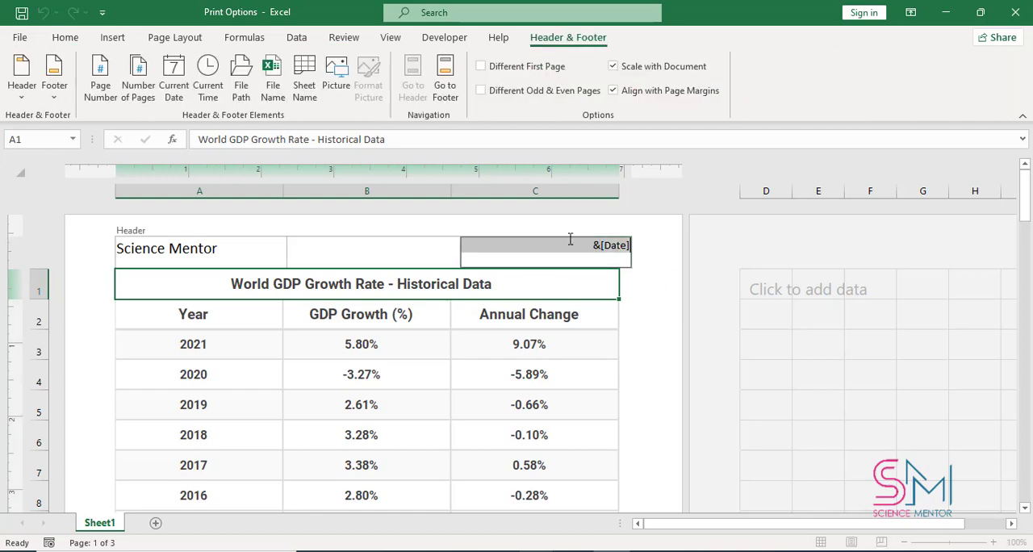
left_click(210, 93)
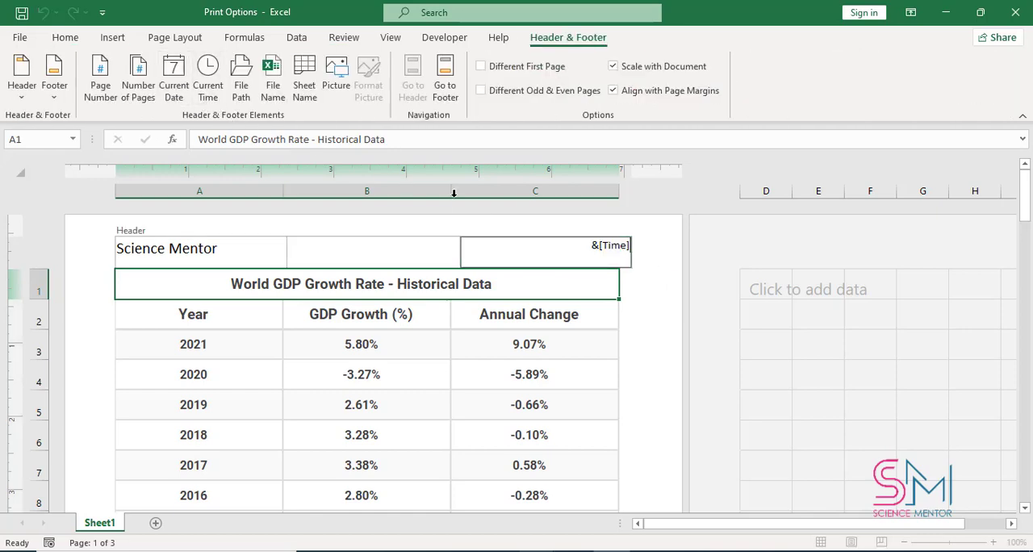
left_click(646, 283)
- Replace the time in the right header section with the file name and leave the header
left_click(613, 258)
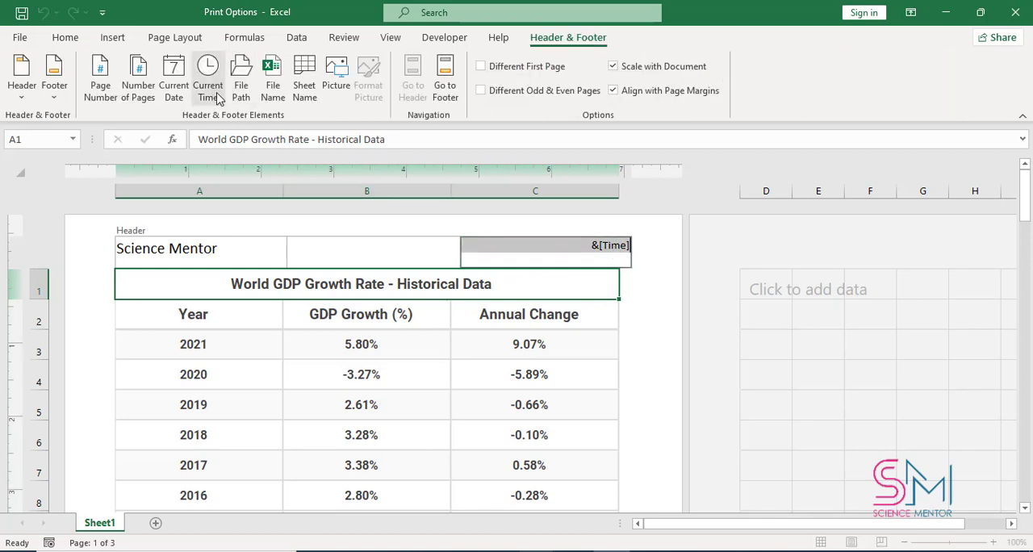
left_click(274, 89)
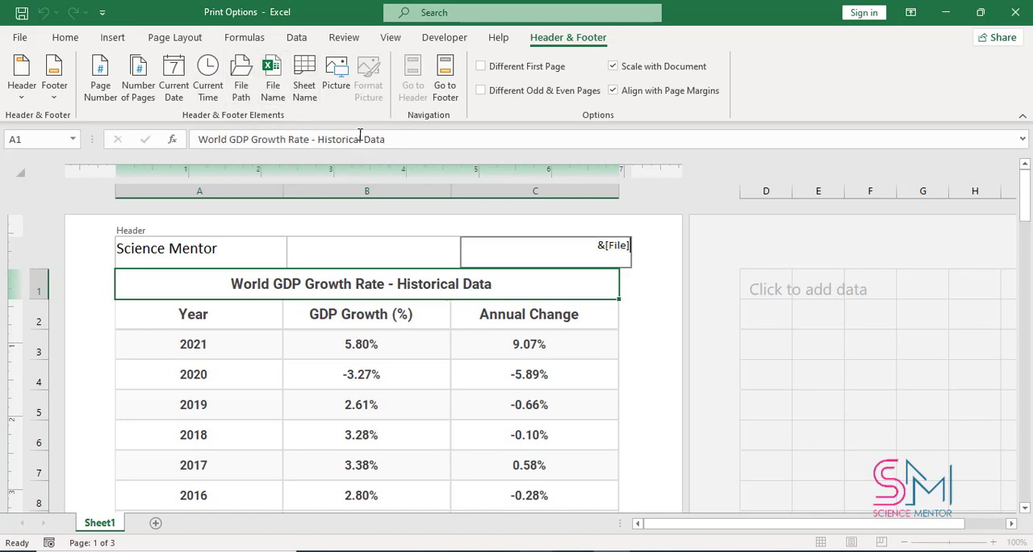
left_click(672, 302)
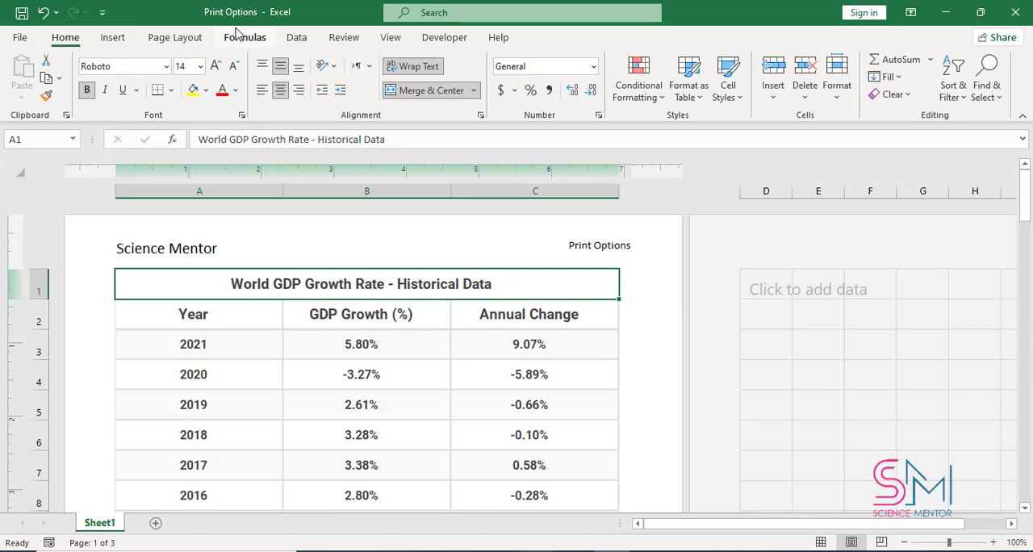
- Replace the file name in the right header section with the sheet name, then delete that element
left_click(583, 255)
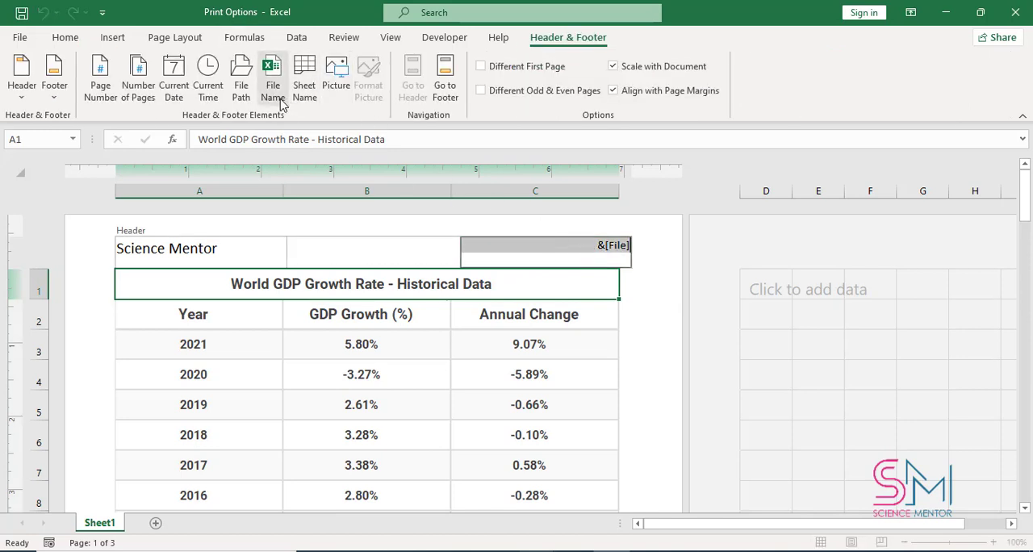
left_click(305, 91)
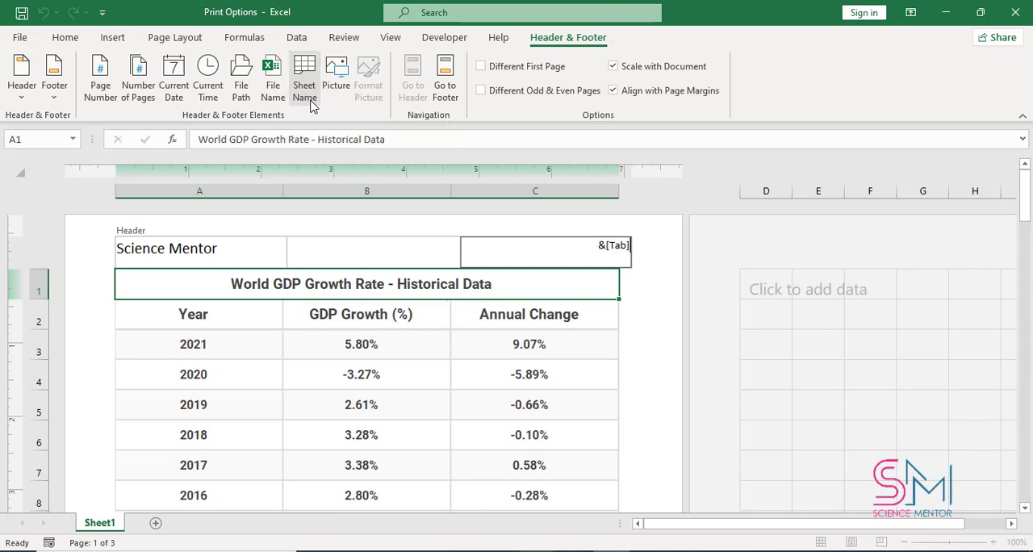
left_click(646, 281)
left_click(616, 252)
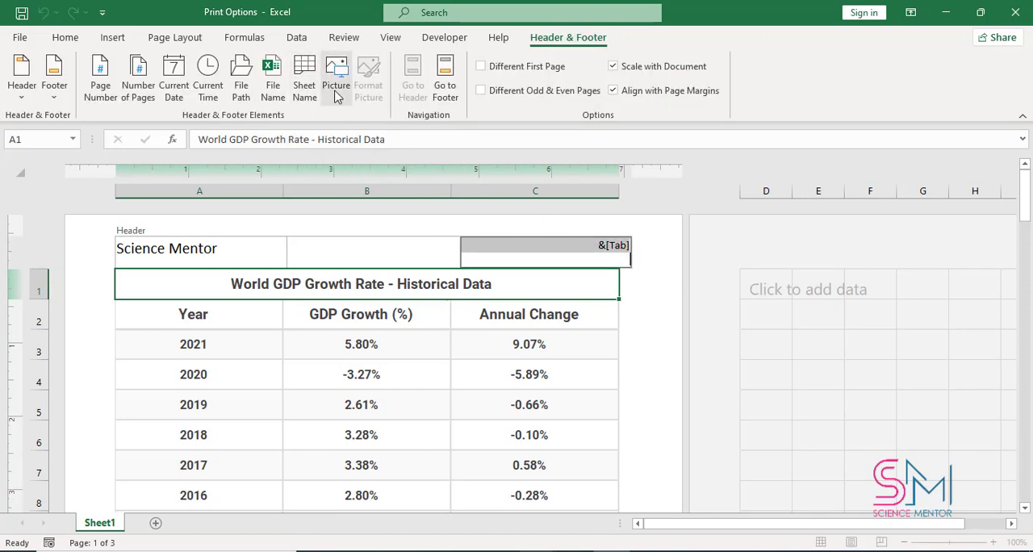
key("Delete")
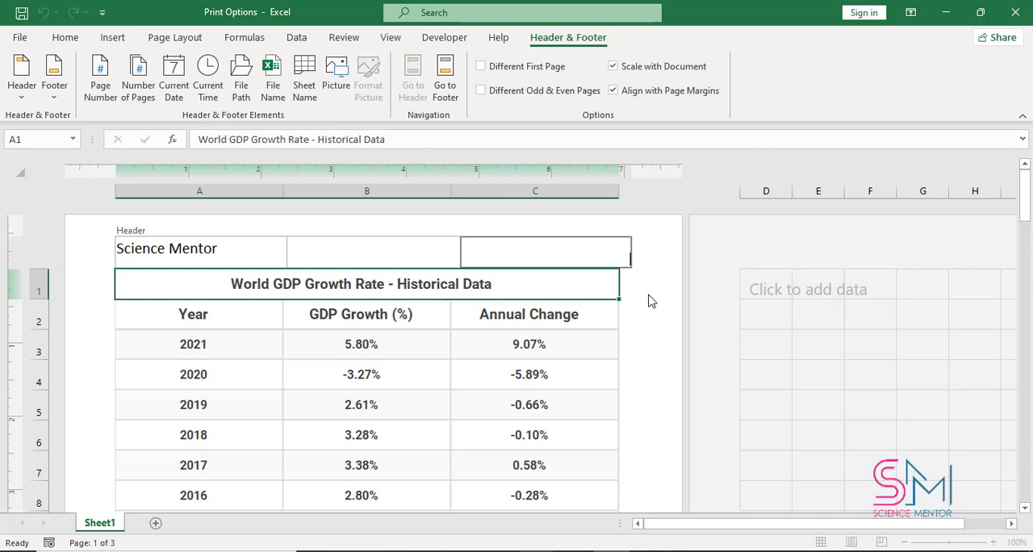
- Insert the picture "sm logo PNG2" from the Saved Pictures folder in the centre header section and leave the header
left_click(423, 259)
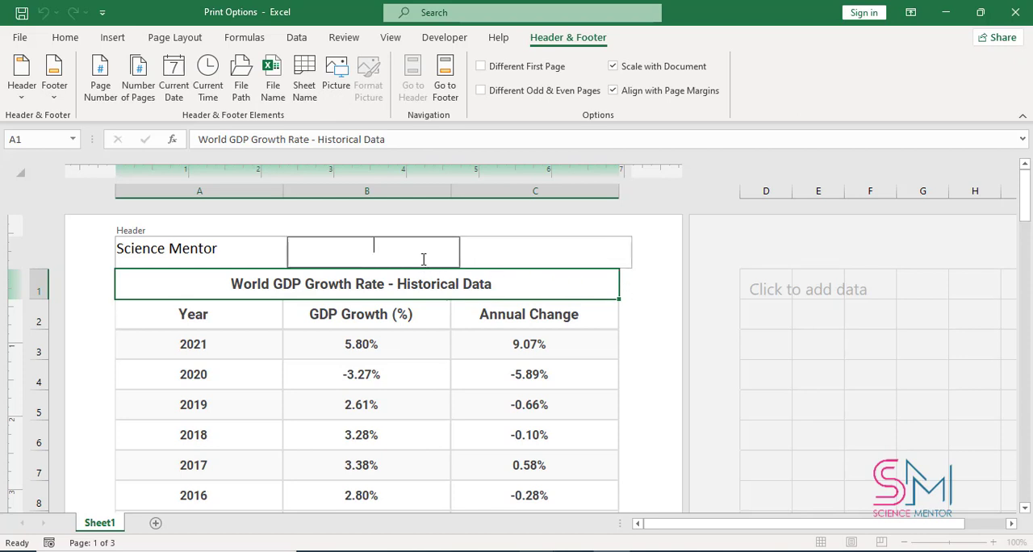
left_click(337, 98)
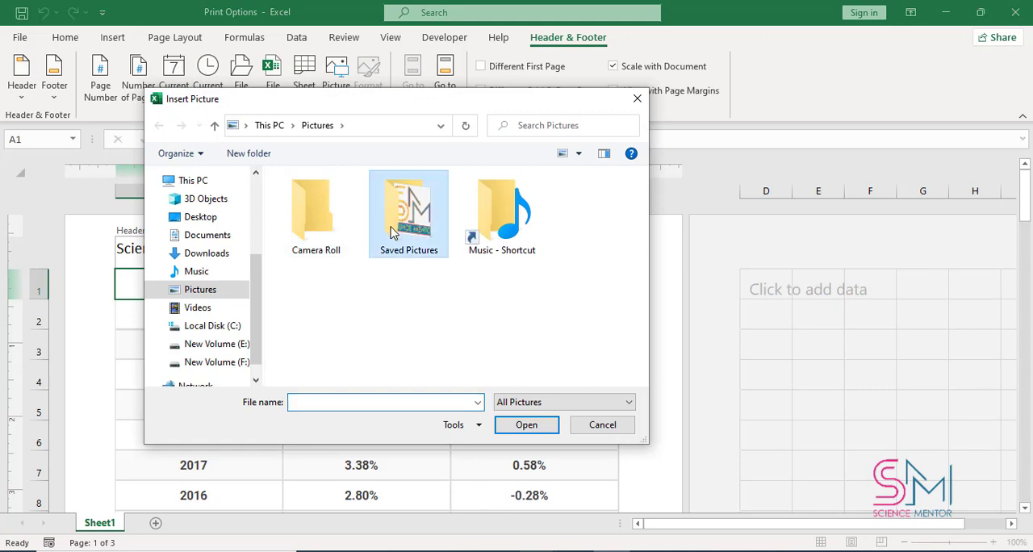
double_click(395, 219)
left_click(334, 234)
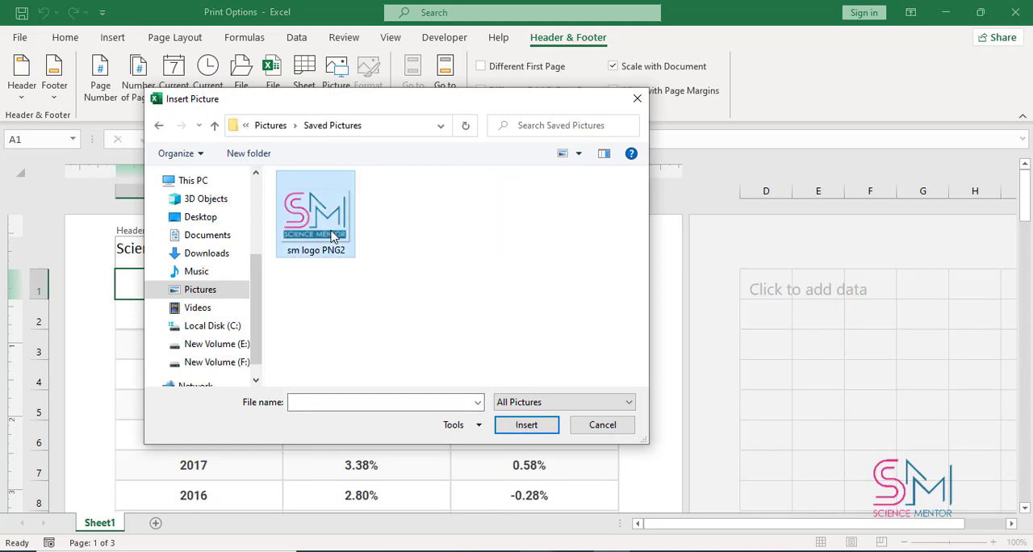
left_click(525, 425)
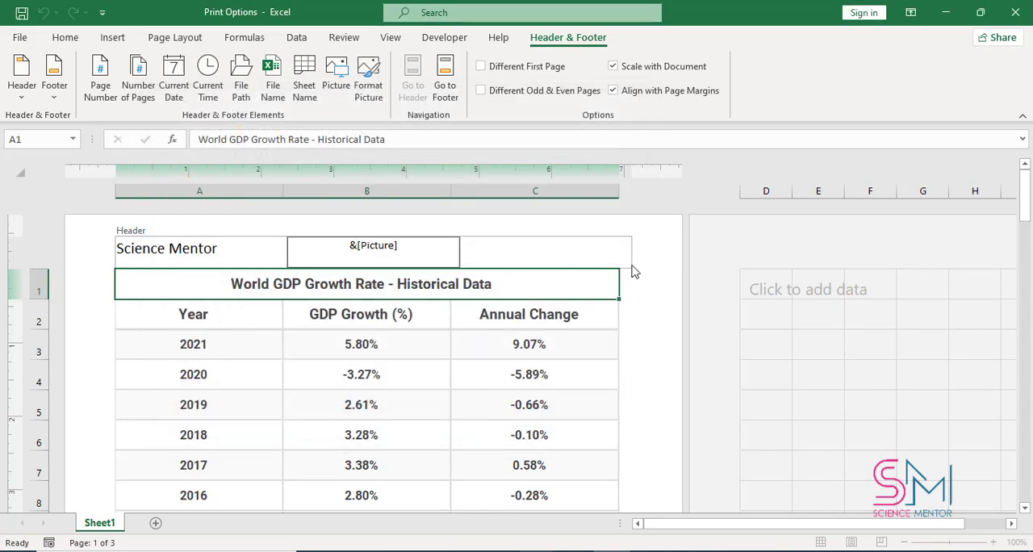
left_click(667, 278)
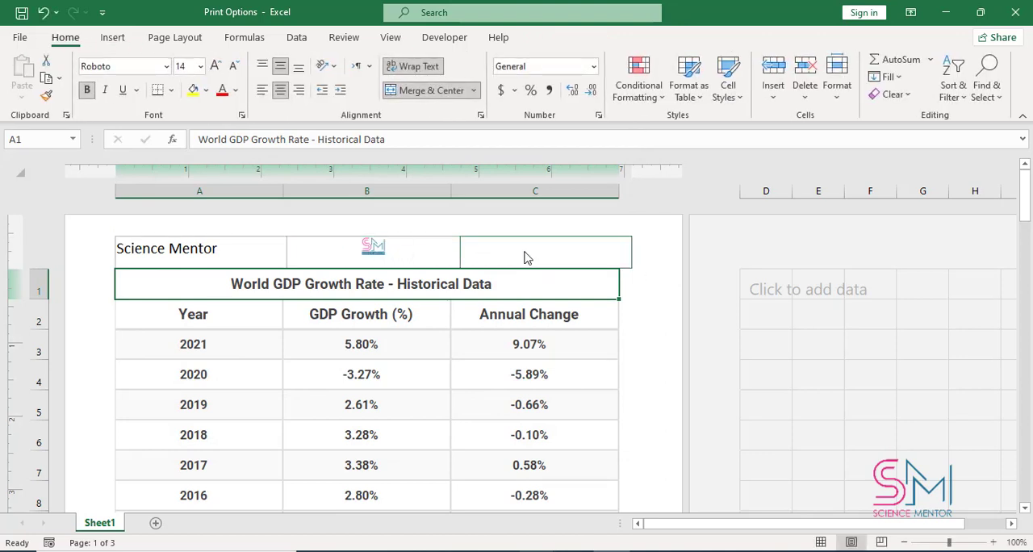
- Look through the worksheet's pages to check the logo in the header
left_click_drag(1029, 212, 1029, 496)
scroll(803, 441, "down", 5)
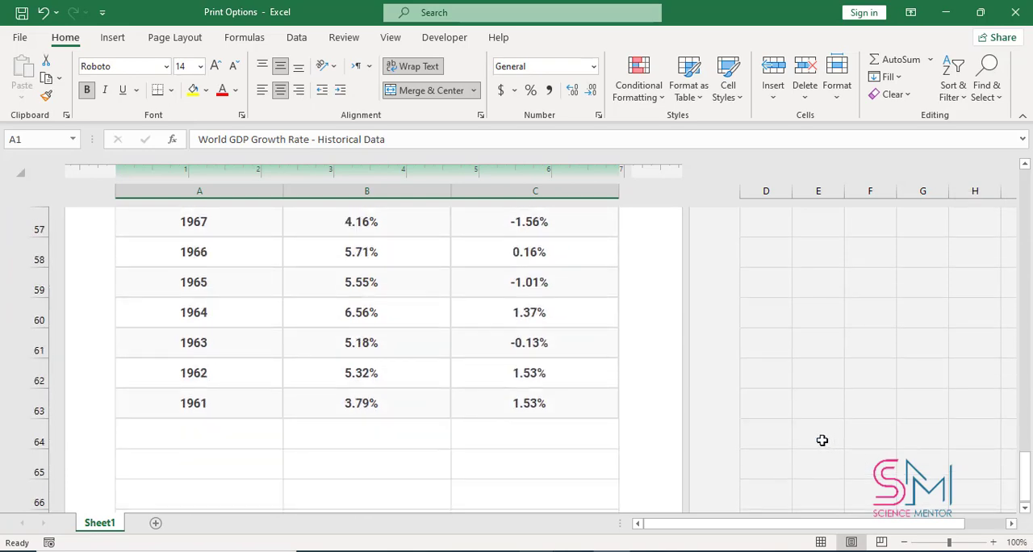
scroll(803, 440, "up", 20)
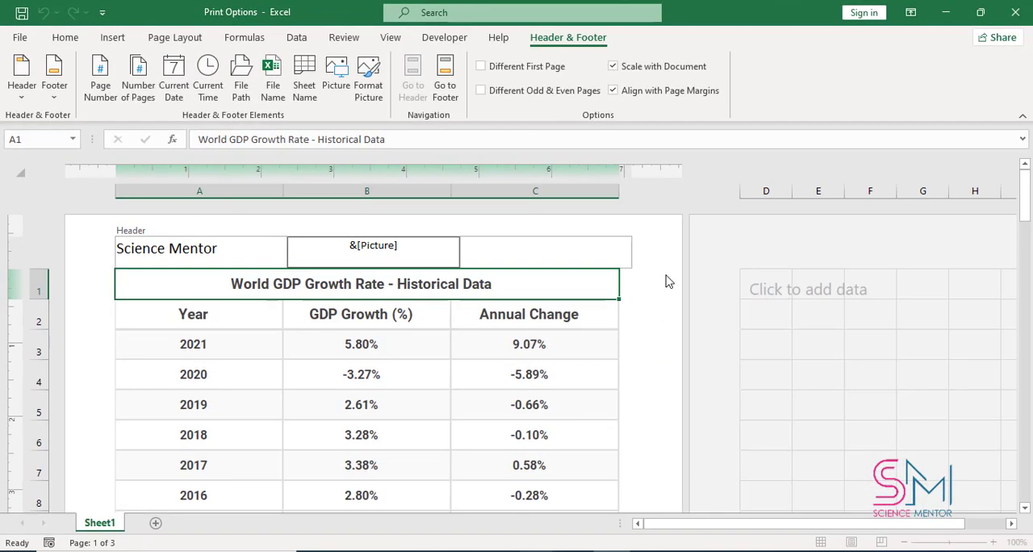
left_click(668, 281)
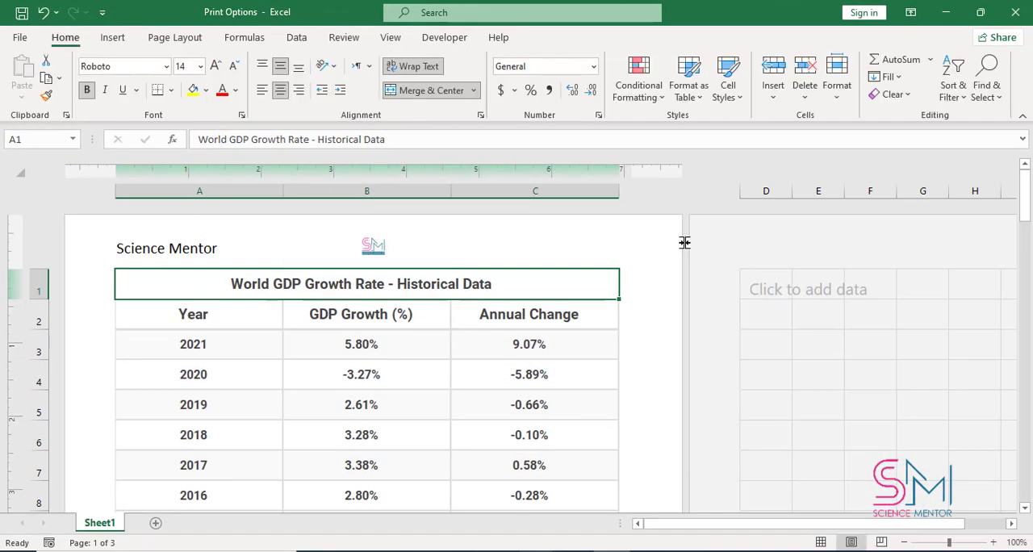
- Open the print preview and check the header and footer on all the pages
key("ctrl+p")
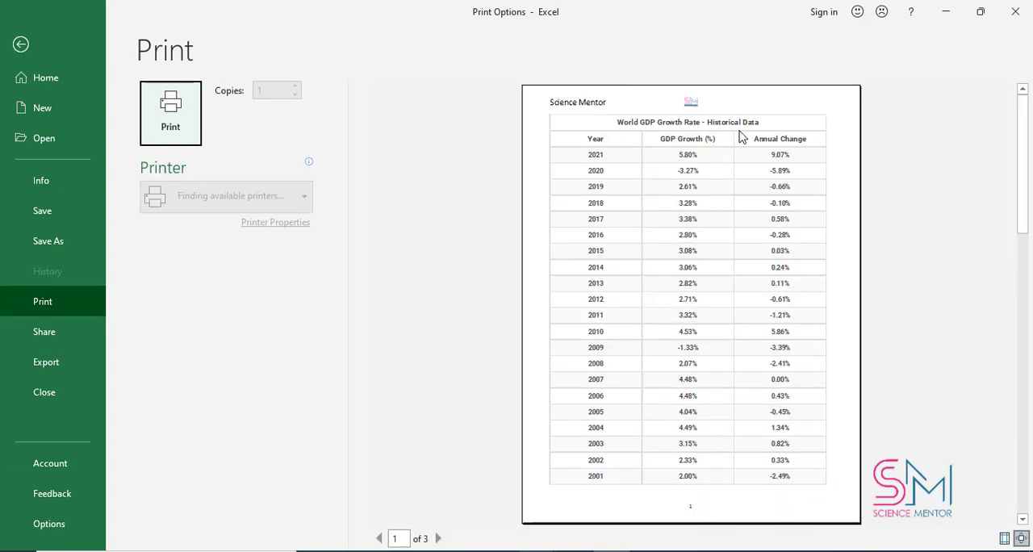
scroll(754, 182, "down", 5)
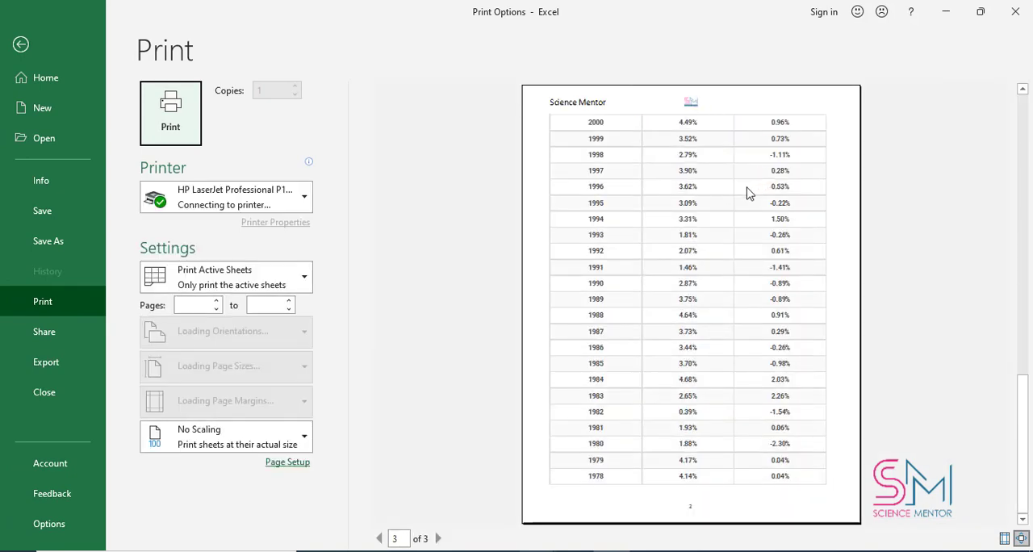
scroll(712, 399, "up", 5)
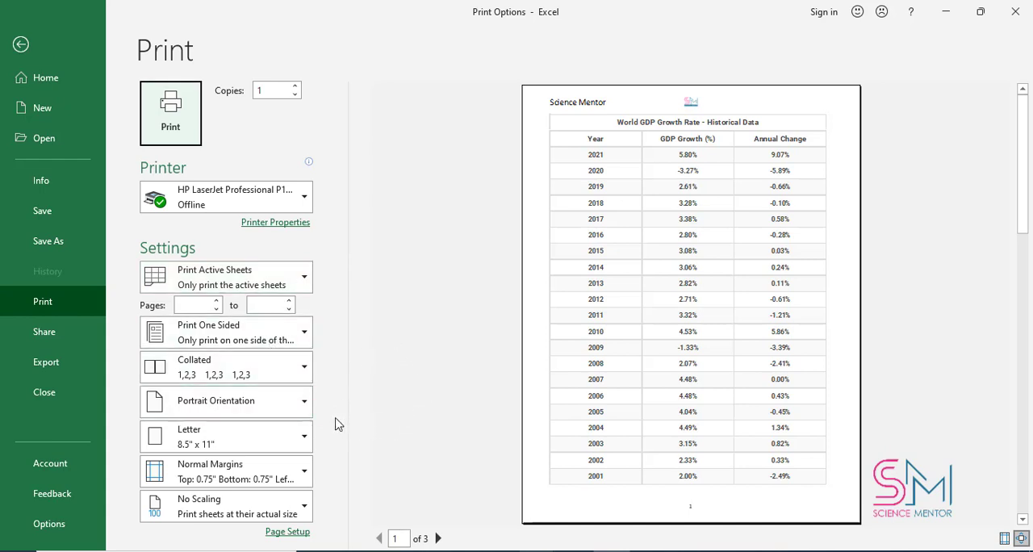
- Set the print margins to Narrow, then return them to Normal
left_click(302, 468)
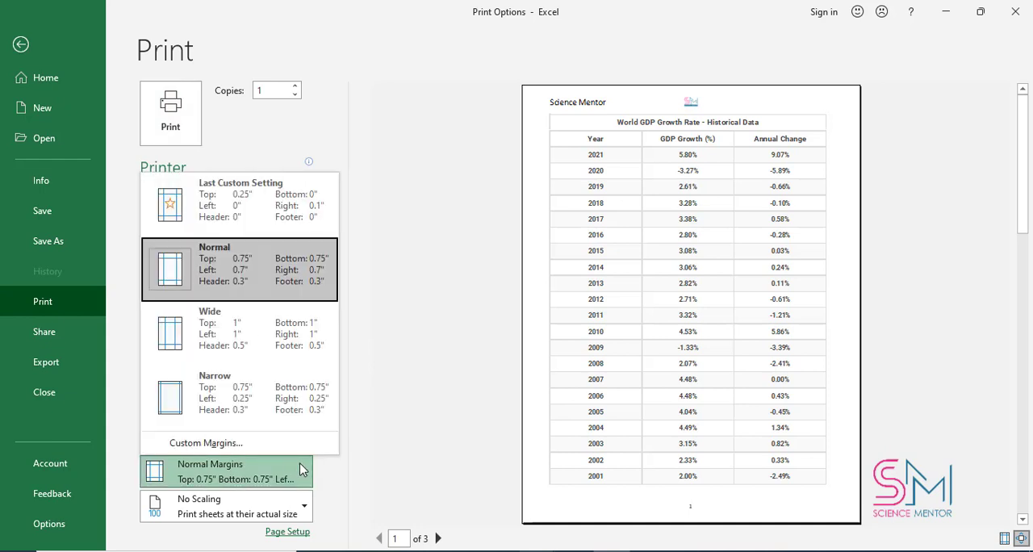
left_click(267, 411)
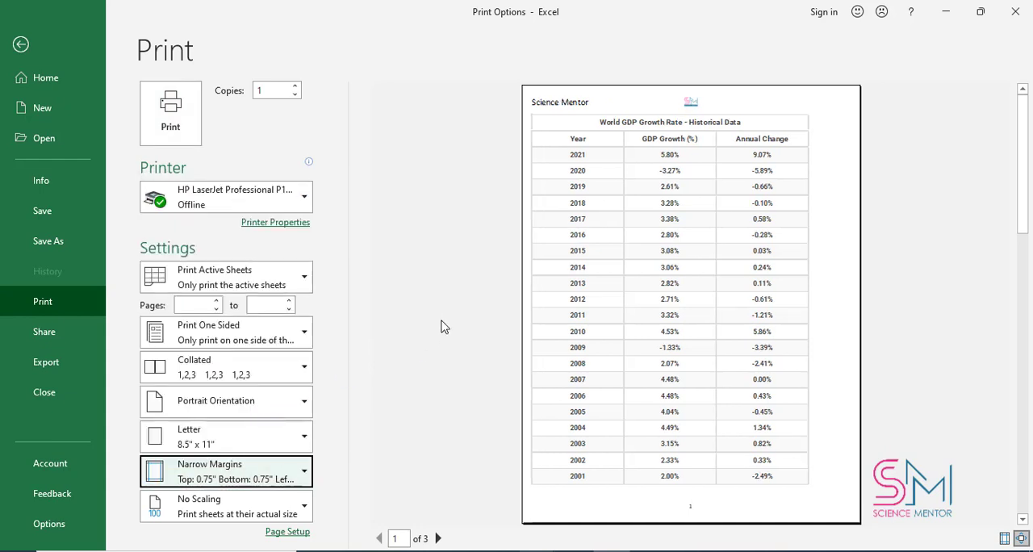
left_click(304, 471)
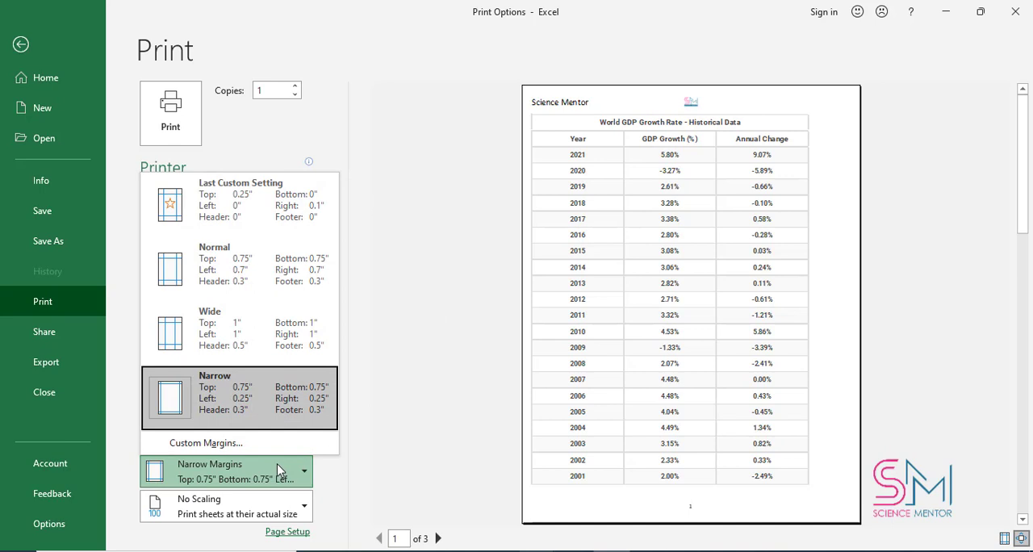
left_click(277, 298)
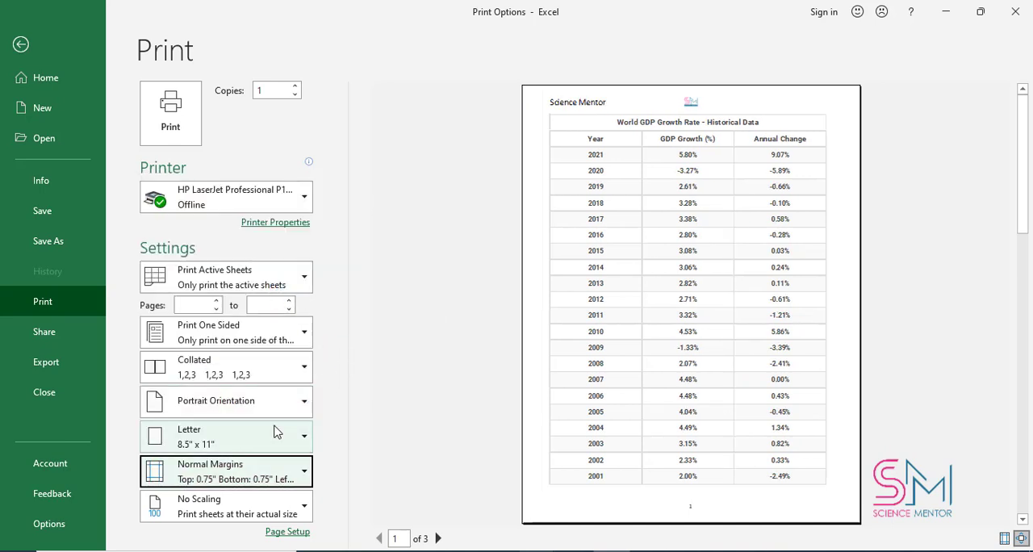
- Preview all the worksheet's pages in Landscape orientation, and return the orientation to Portrait
left_click(290, 406)
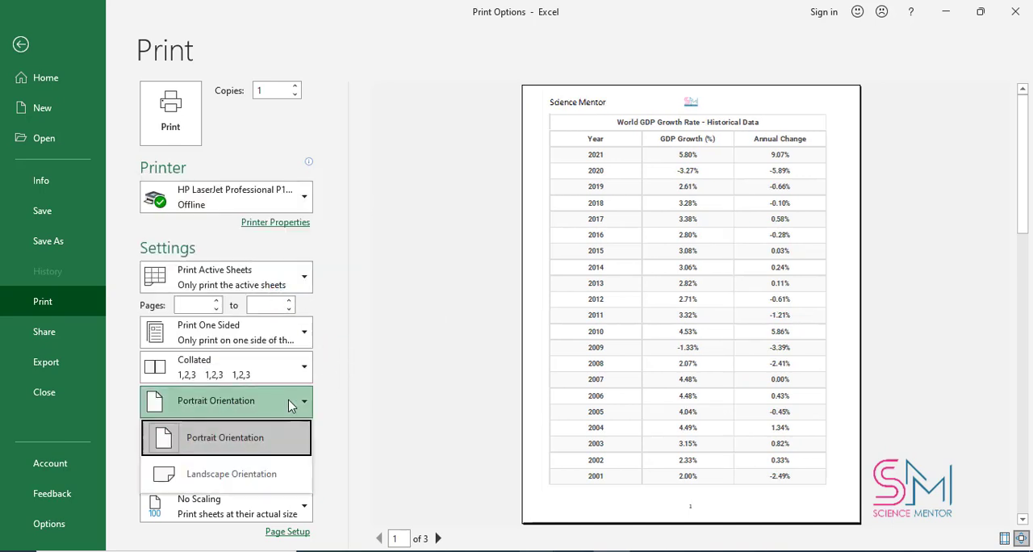
left_click(242, 440)
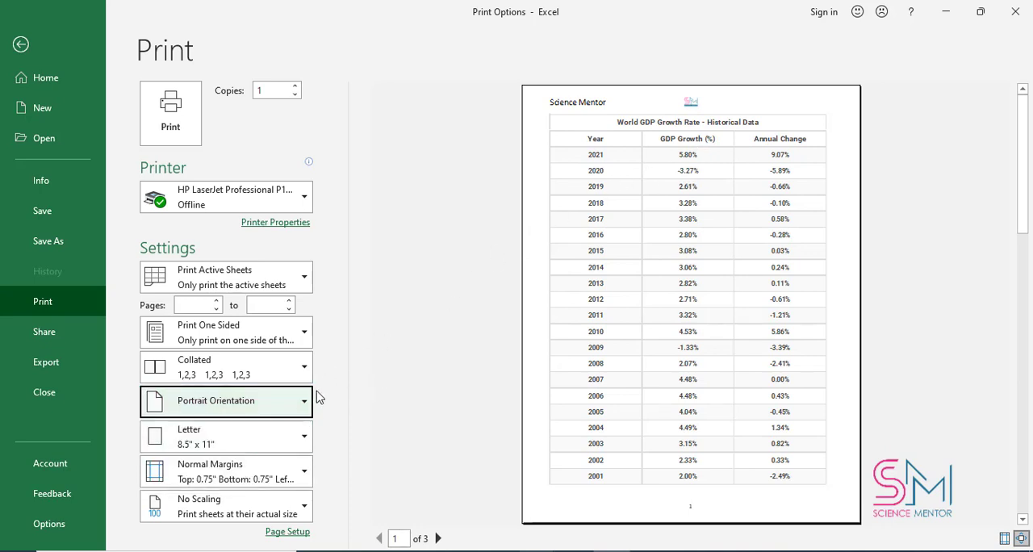
left_click(254, 409)
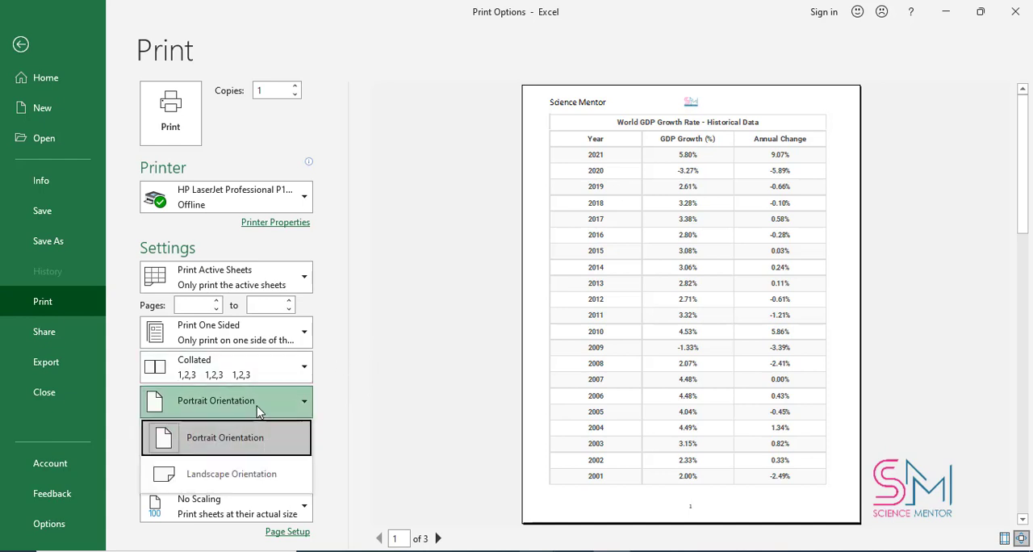
left_click(249, 478)
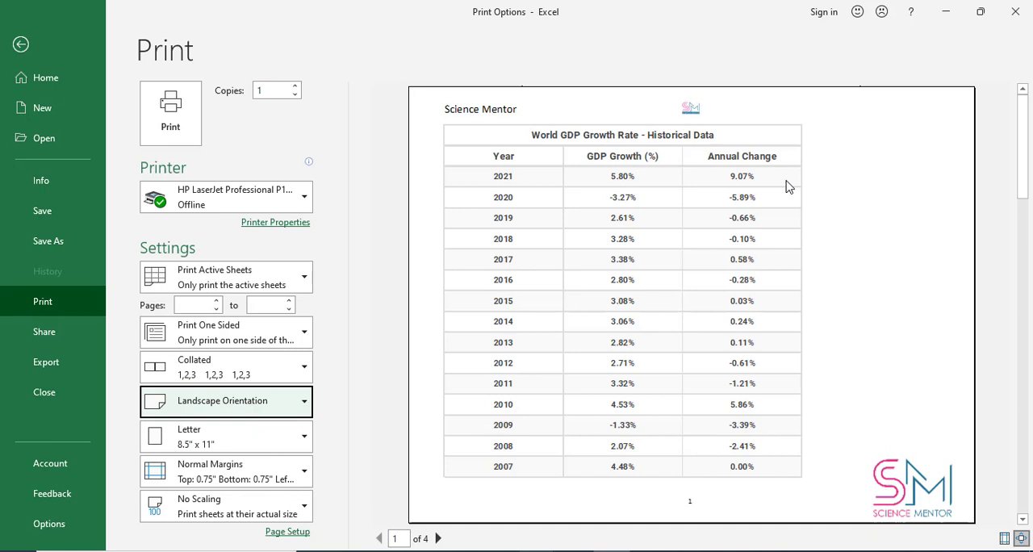
scroll(742, 252, "down", 2)
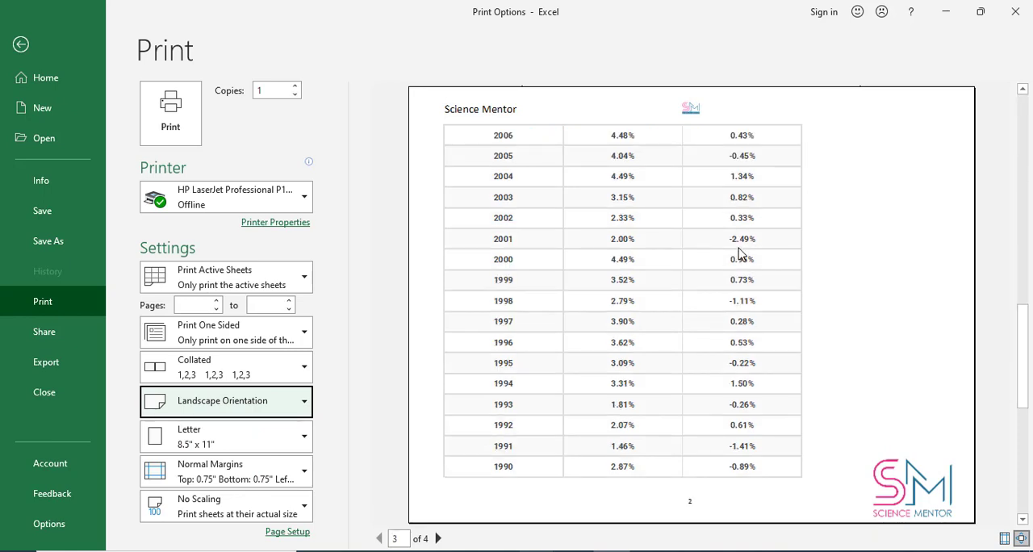
scroll(741, 255, "down", 1)
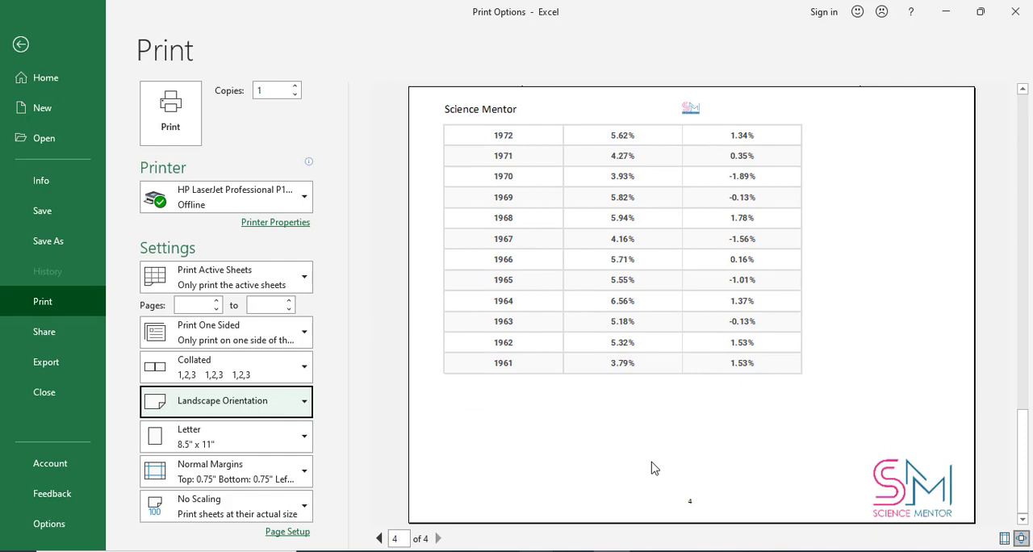
scroll(662, 400, "up", 1)
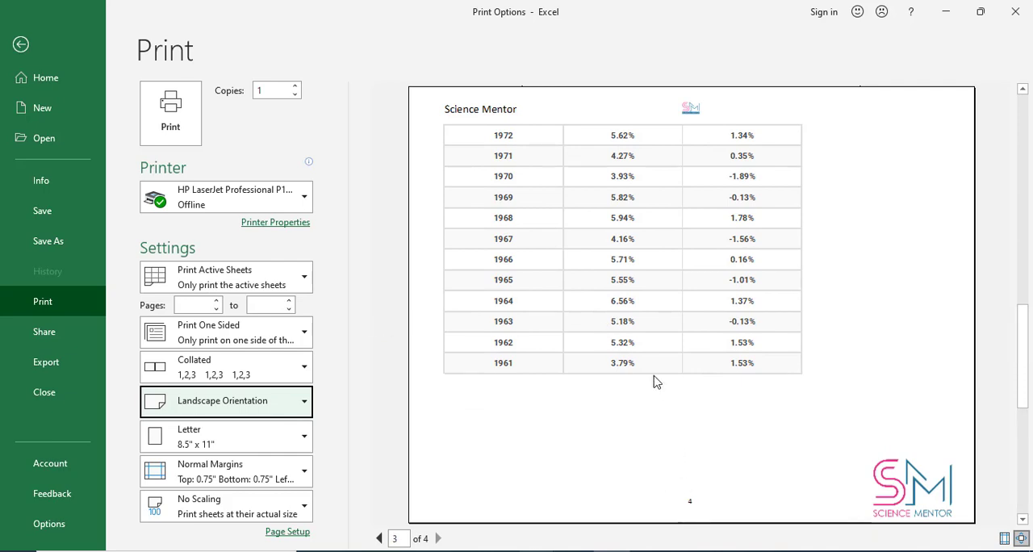
scroll(602, 323, "up", 2)
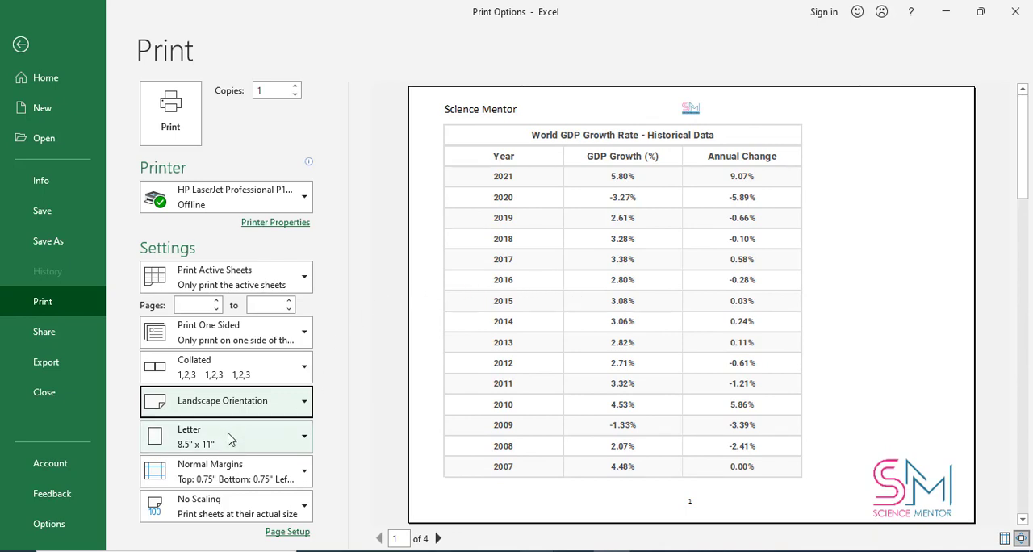
left_click(236, 403)
left_click(223, 446)
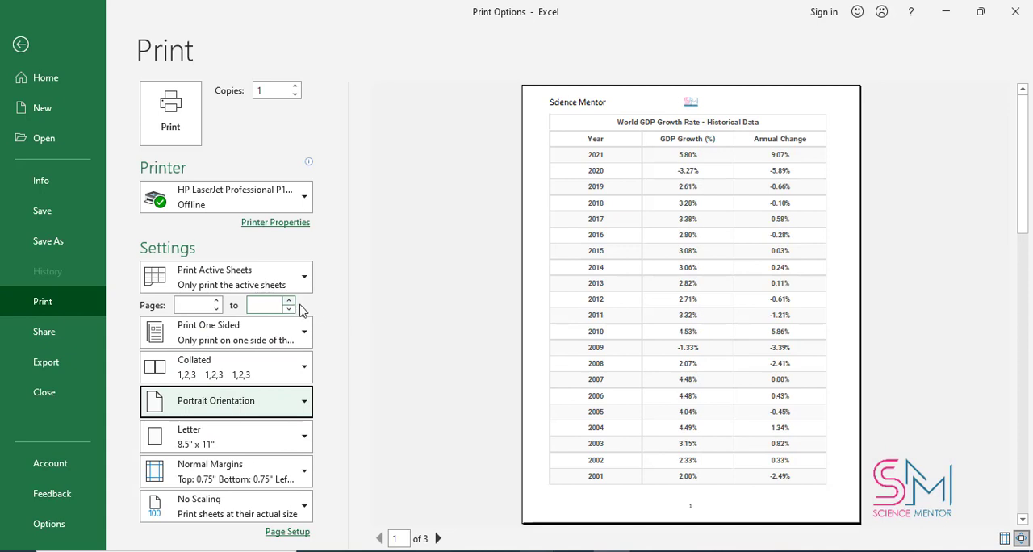
- Check the options for which part of the workbook to print, and return to the worksheet
left_click(227, 289)
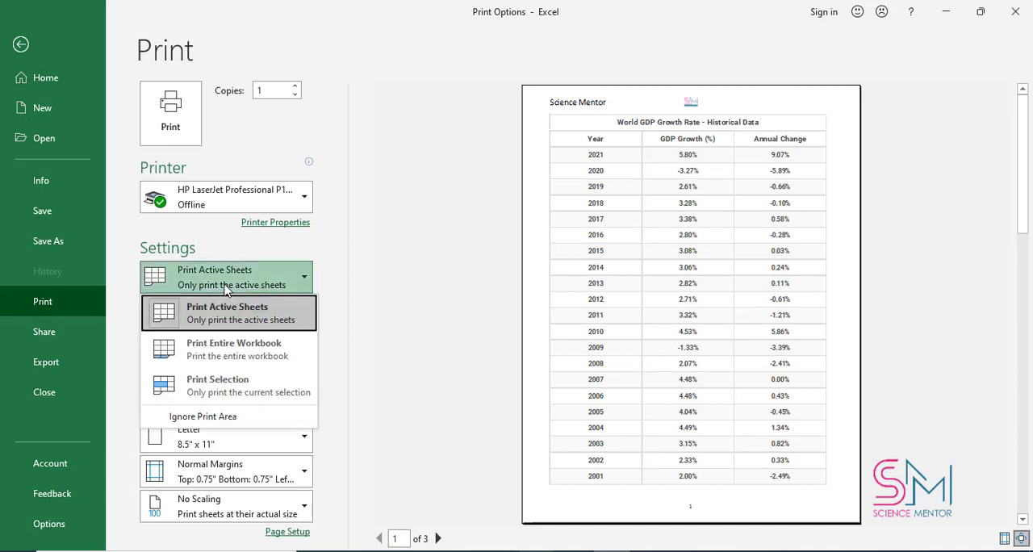
left_click(227, 289)
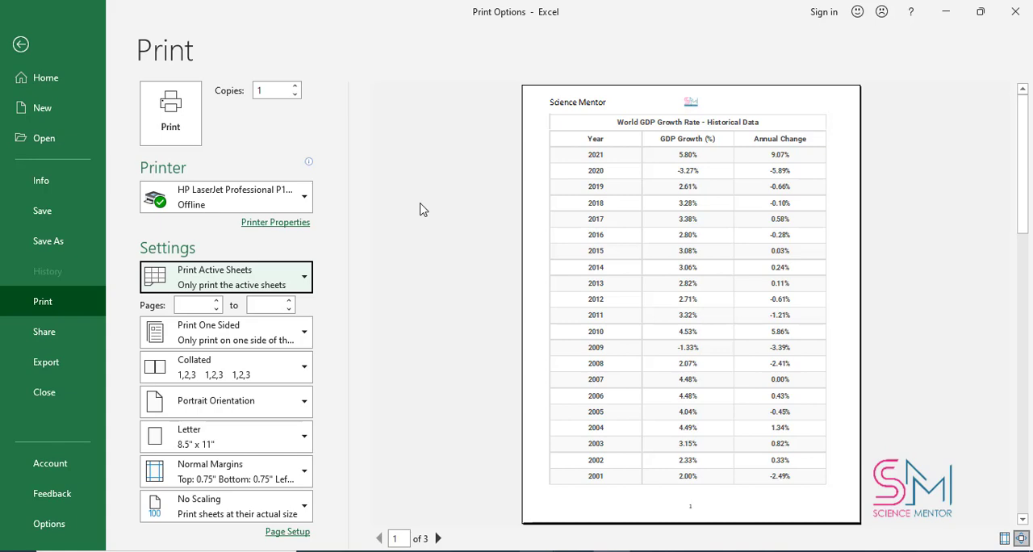
key("Escape")
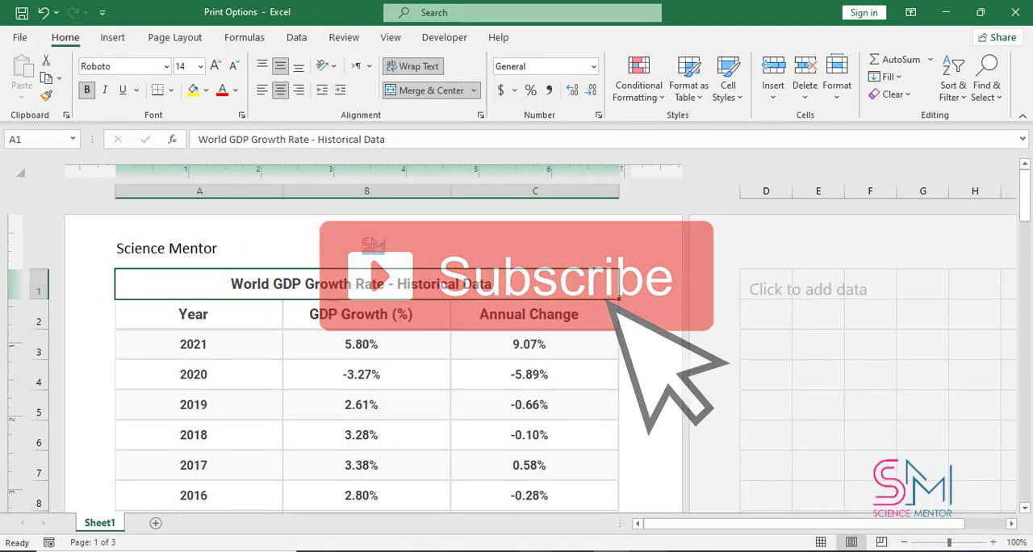
left_click(649, 551)
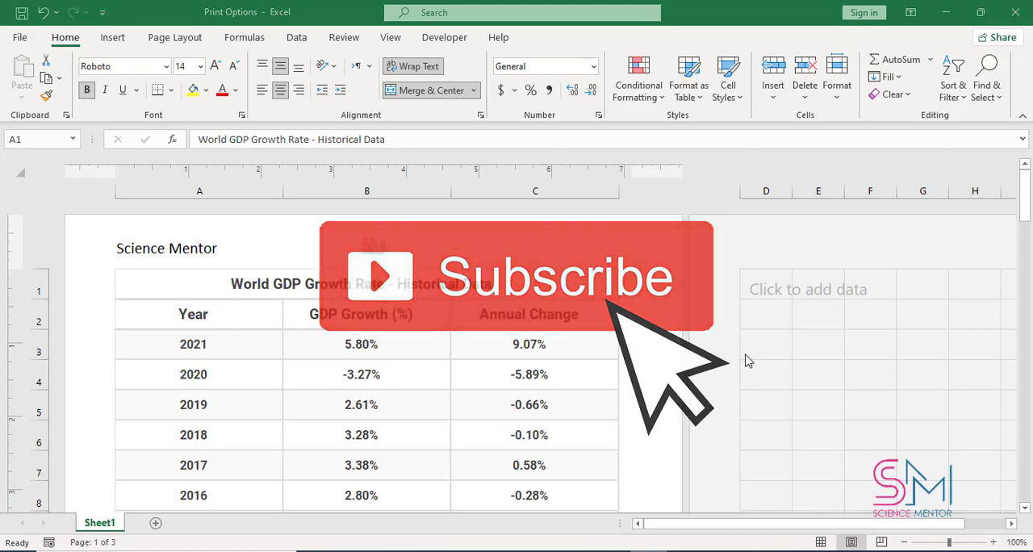
left_click(640, 356)
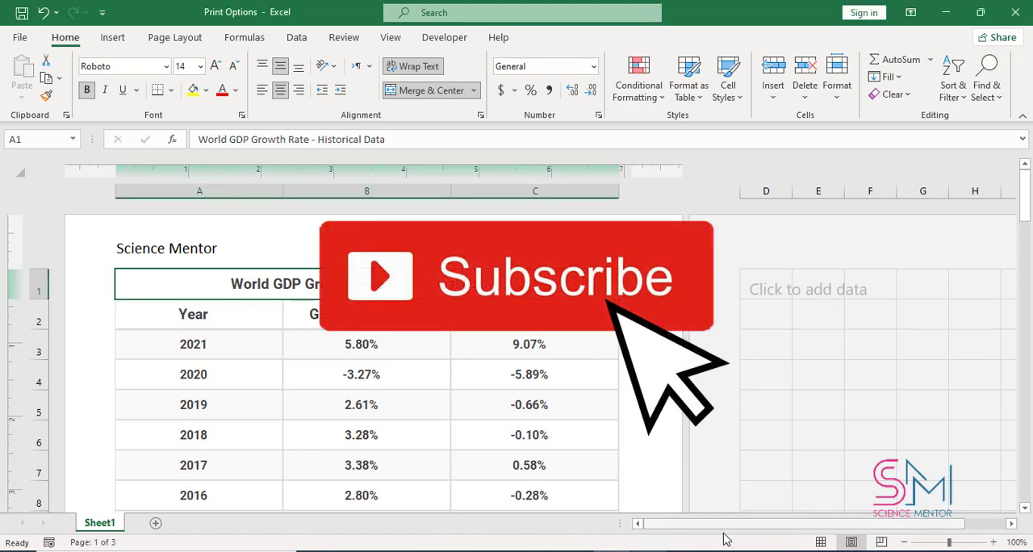